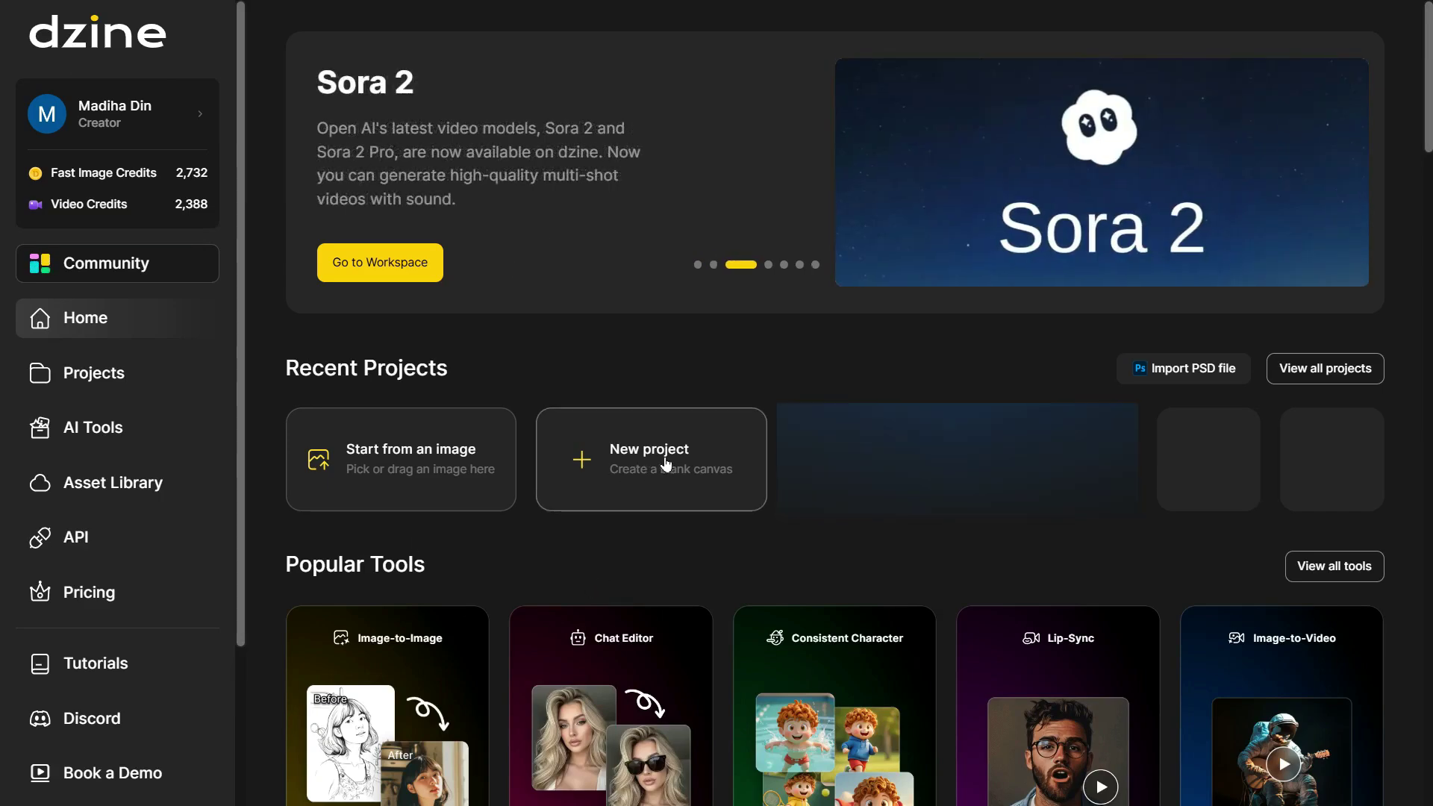
Create a new 16:9 project named 'AI Lip Sync' with a 1536×864 canvas.
click(660, 462)
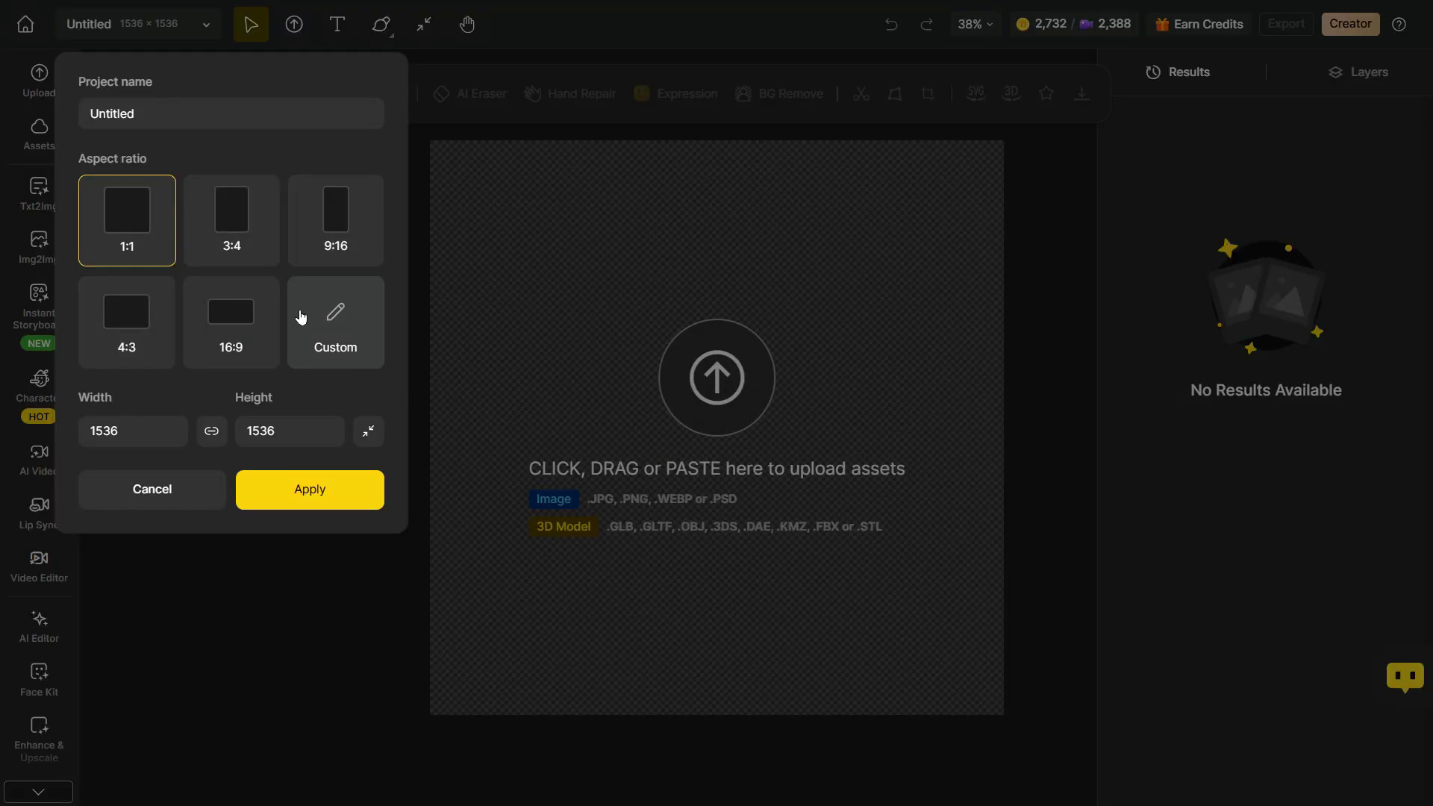
click(231, 321)
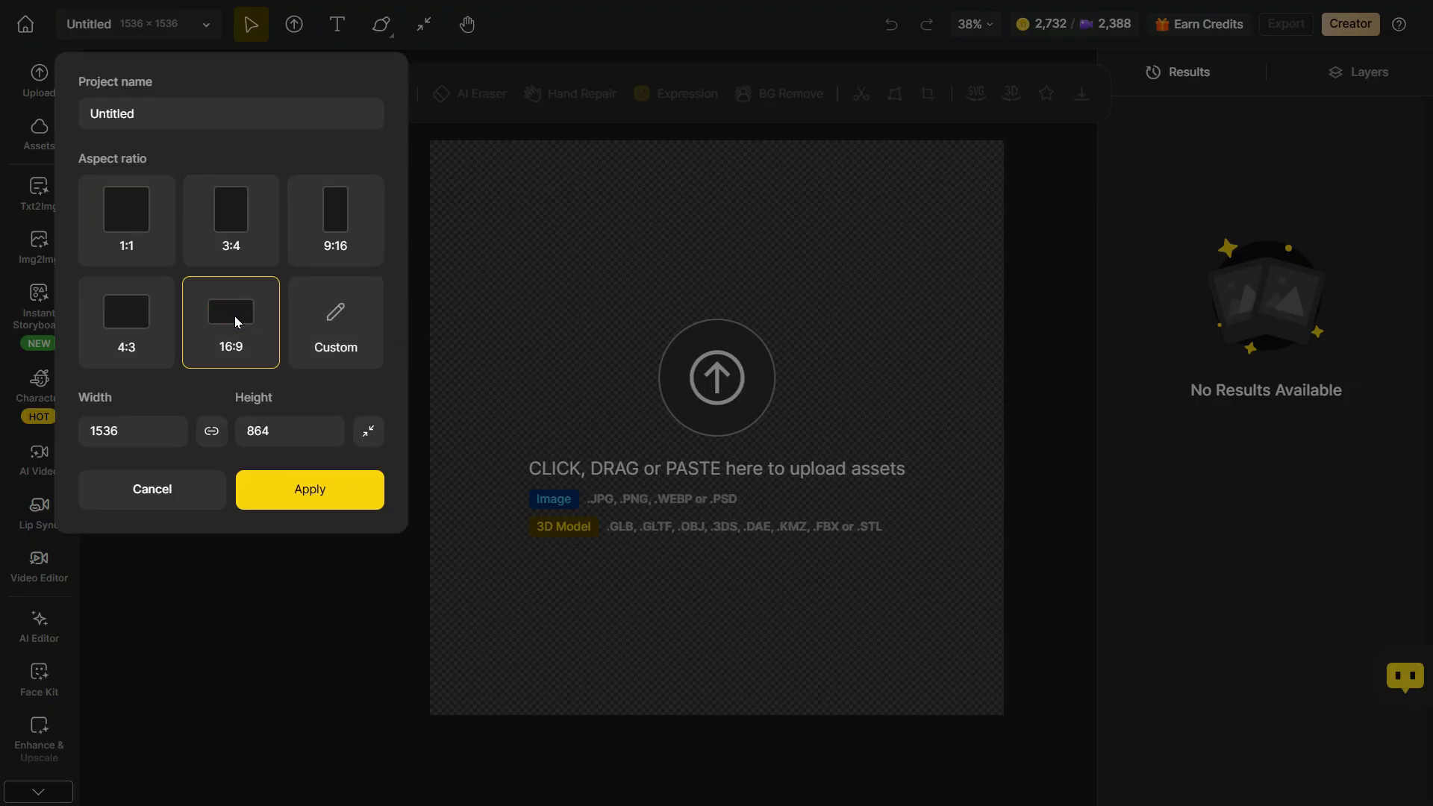
drag(168, 121, 64, 125)
text(AI Lip Sync)
click(321, 495)
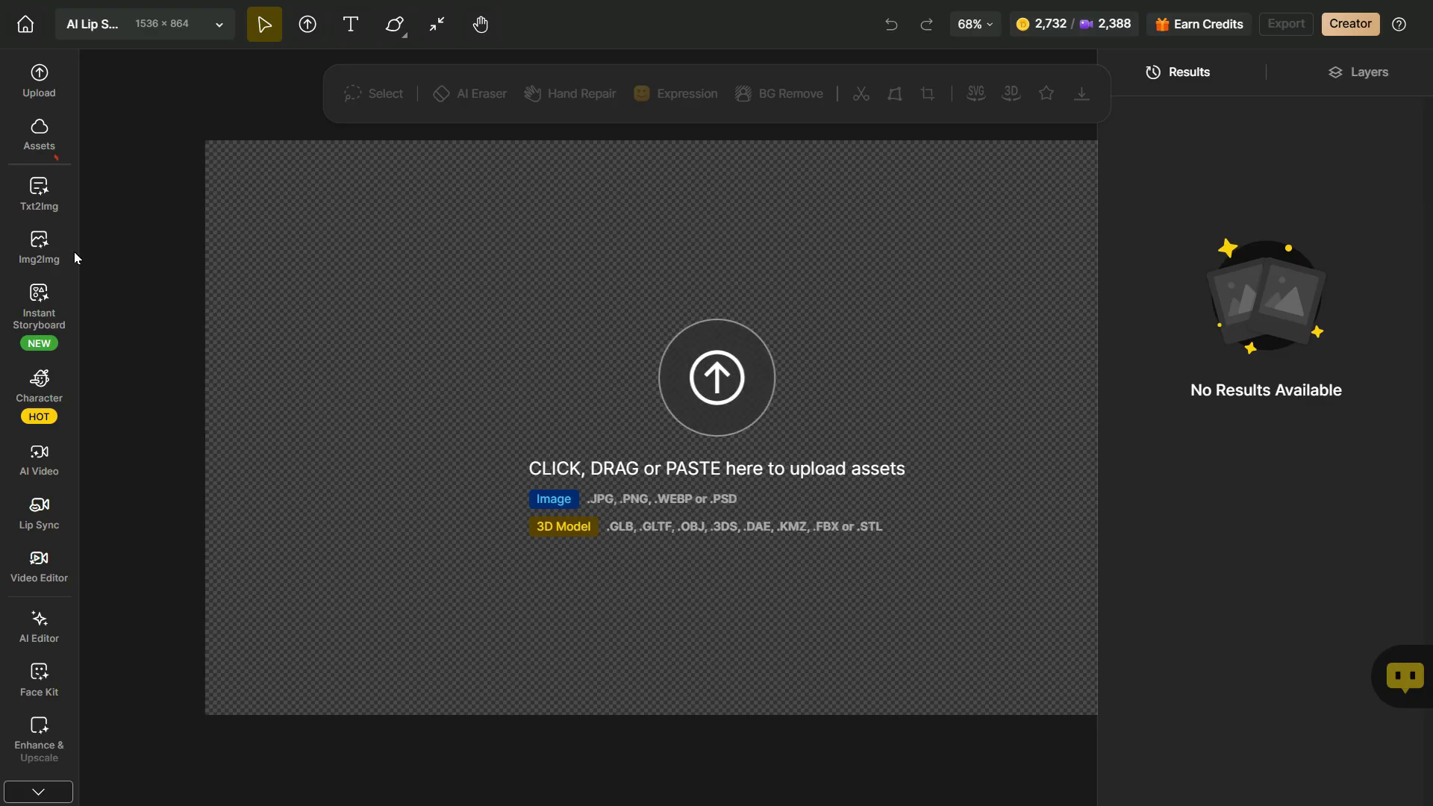
mouse_move(40, 196)
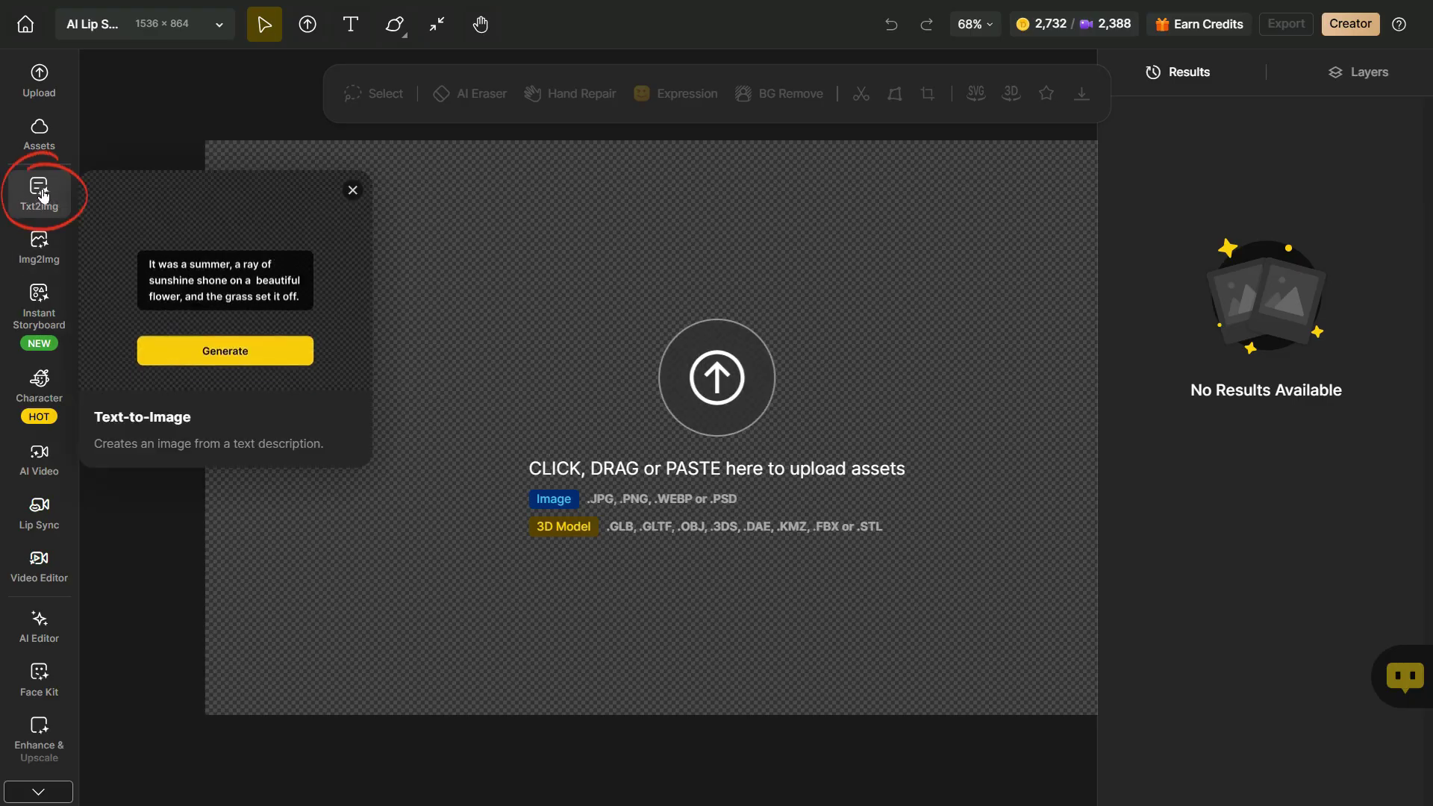
Open Txt2Img and pick the PixiePop 3D style from the 3D category.
click(41, 194)
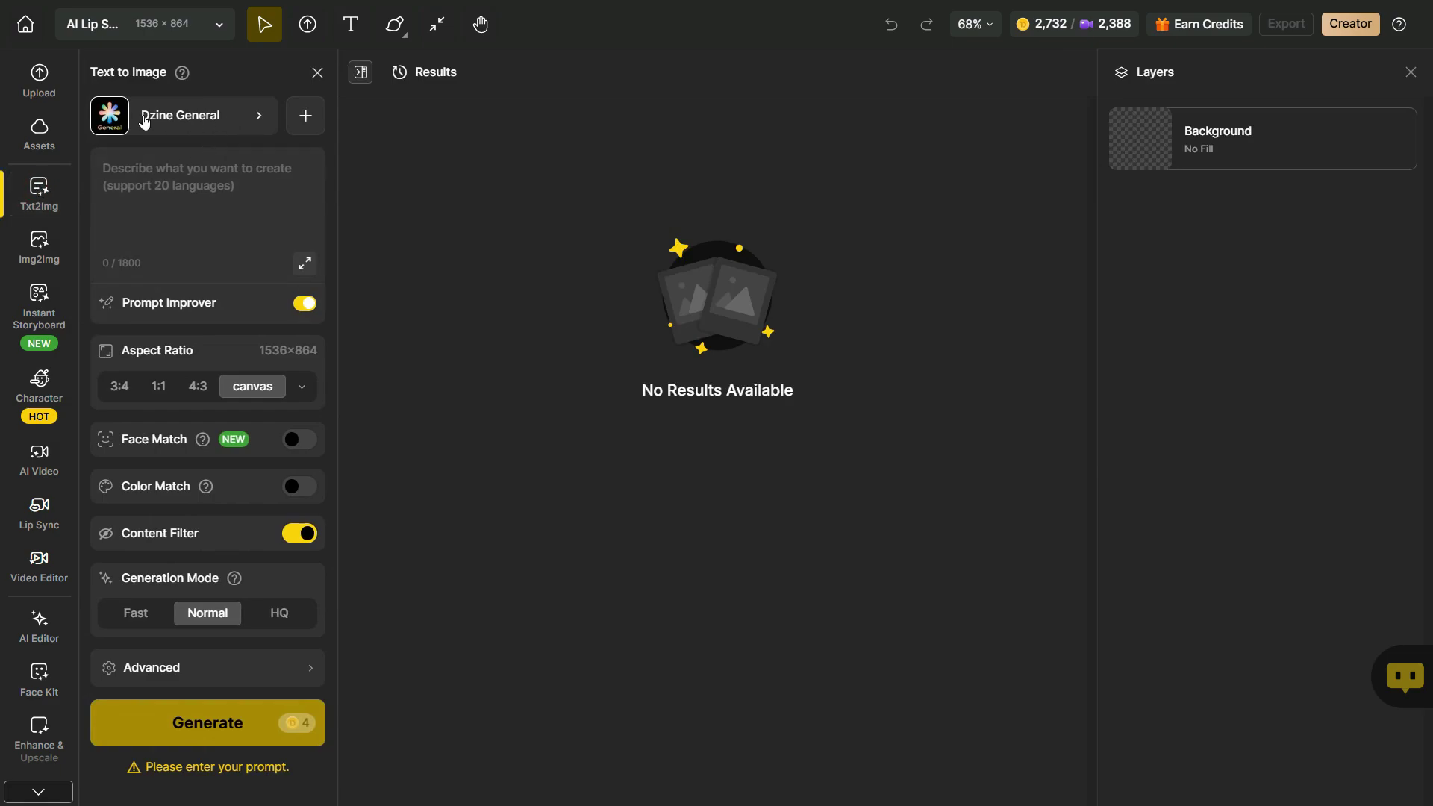
click(248, 112)
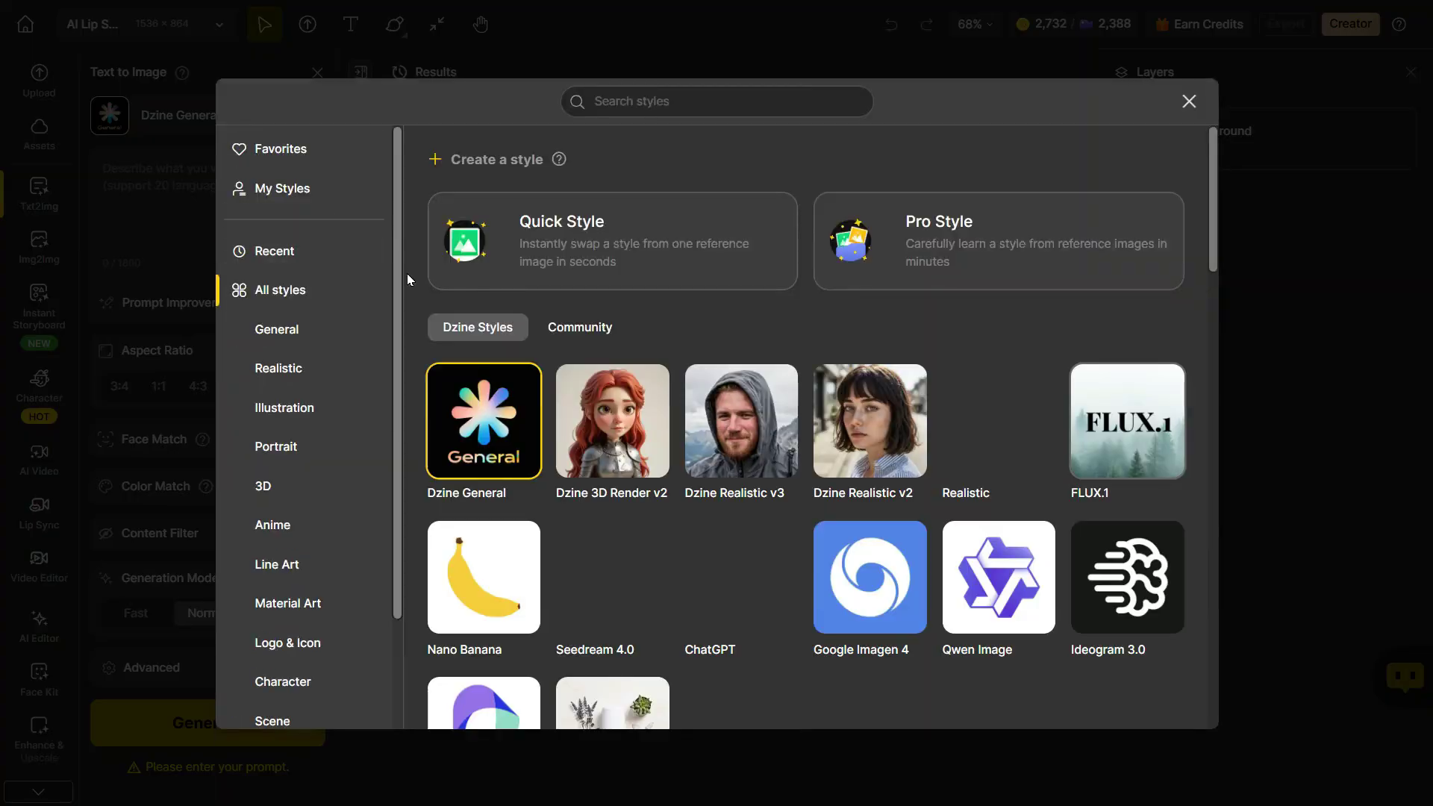
scroll(1105, 453, down, 15)
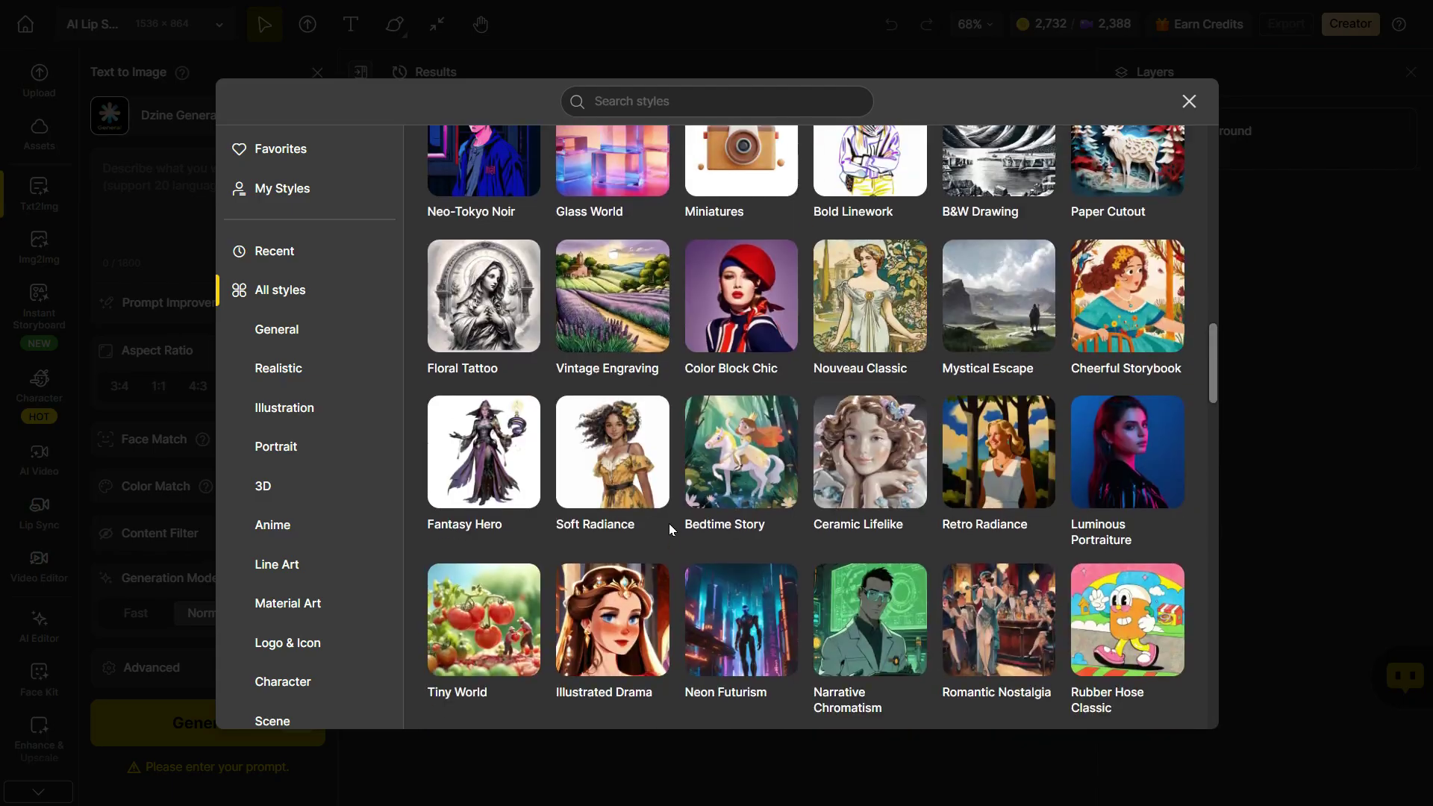
scroll(669, 530, up, 15)
click(282, 490)
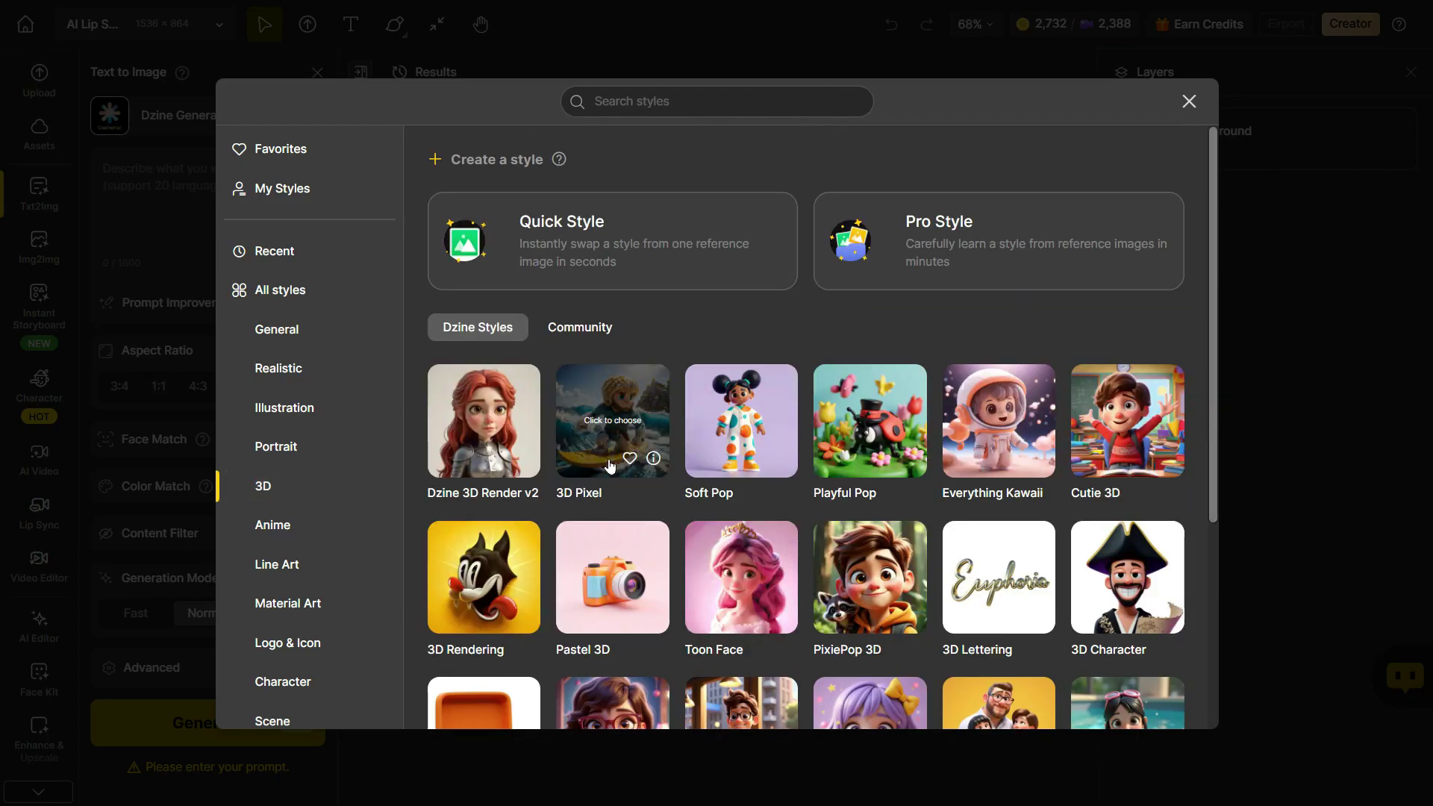
click(876, 576)
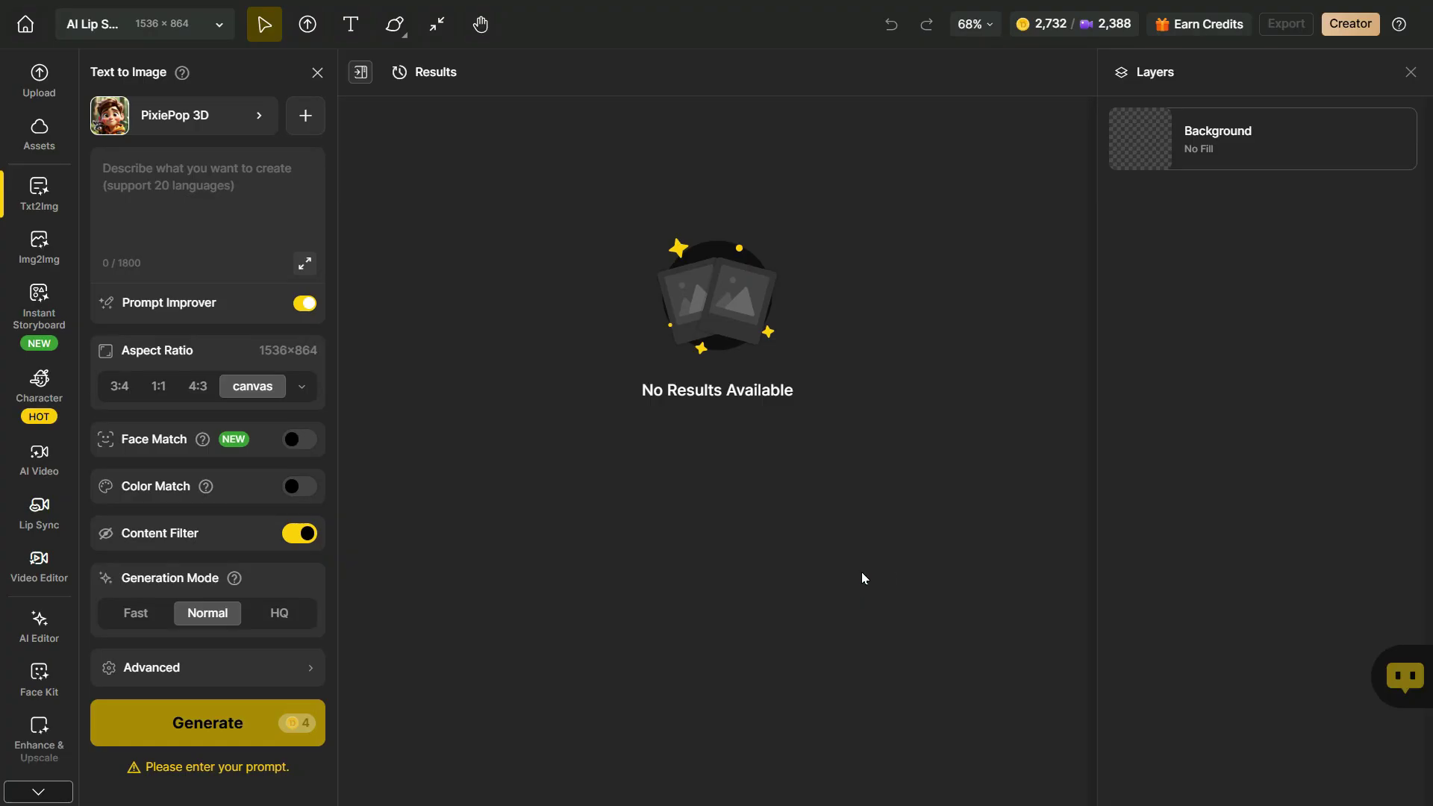
Paste the prompt describing two headphone-wearing cartoon podcast hosts at microphones.
click(133, 183)
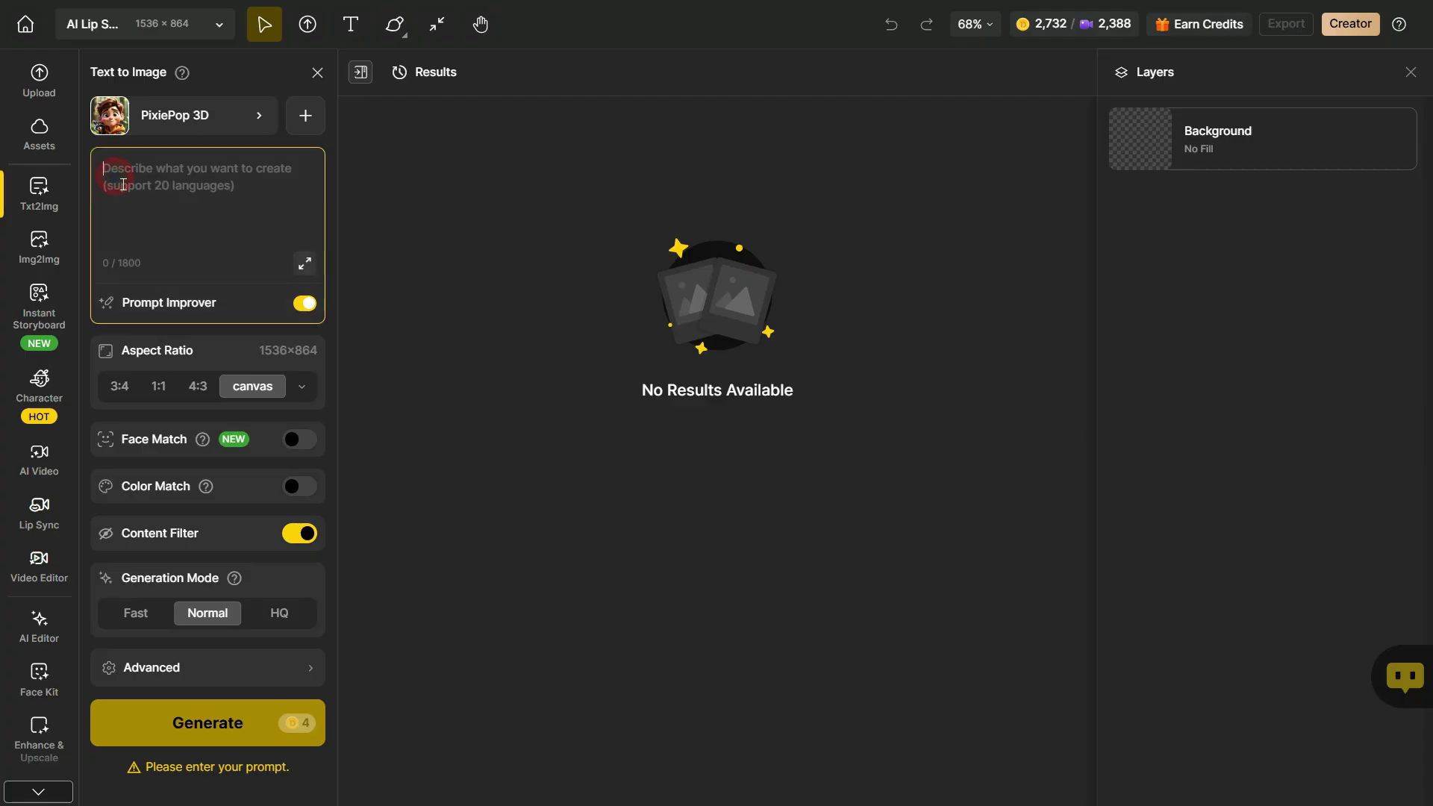
key(ctrl+v)
scroll(221, 224, up, 5)
scroll(220, 229, down, 5)
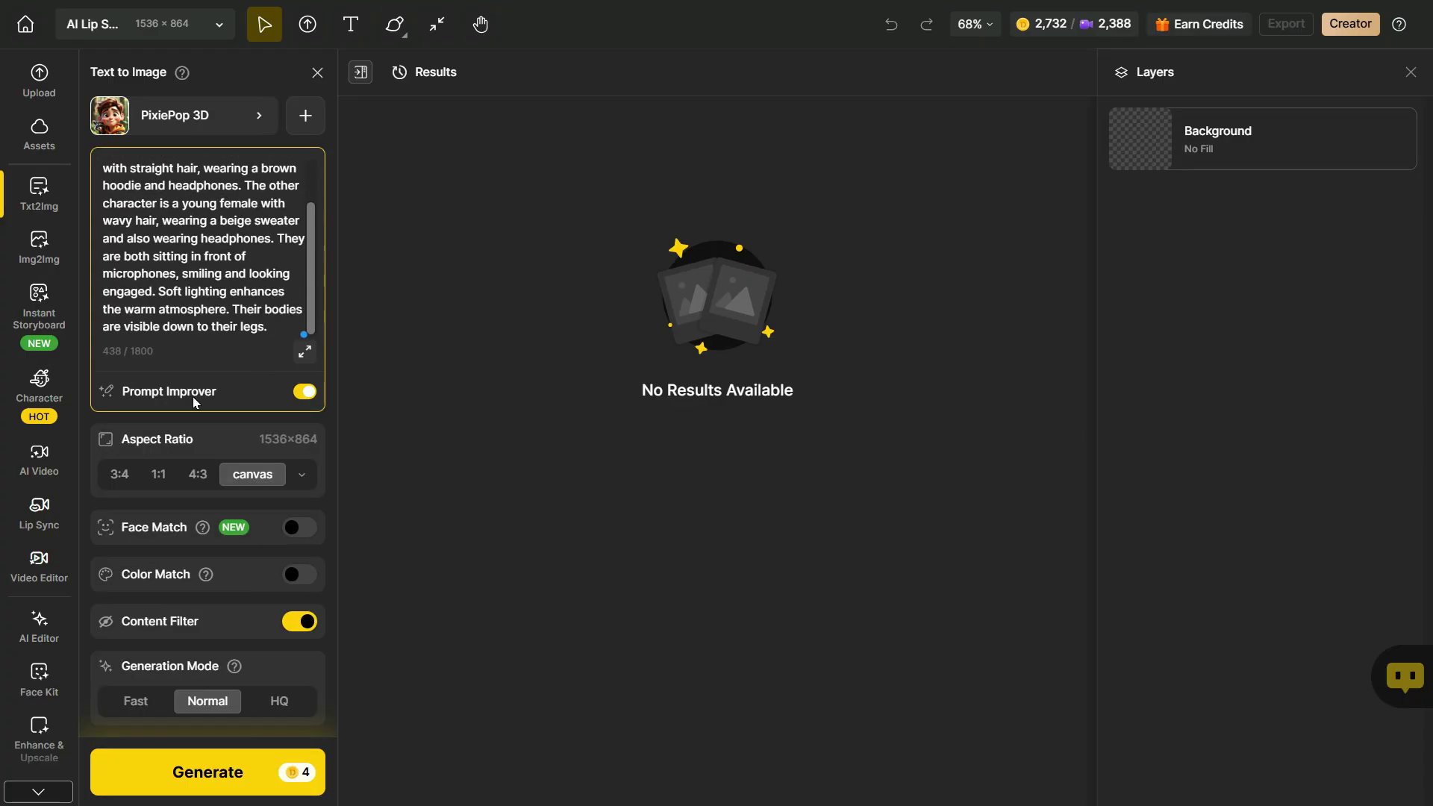
click(320, 402)
Turn off Prompt Improver and set Generation Mode to HQ.
click(307, 396)
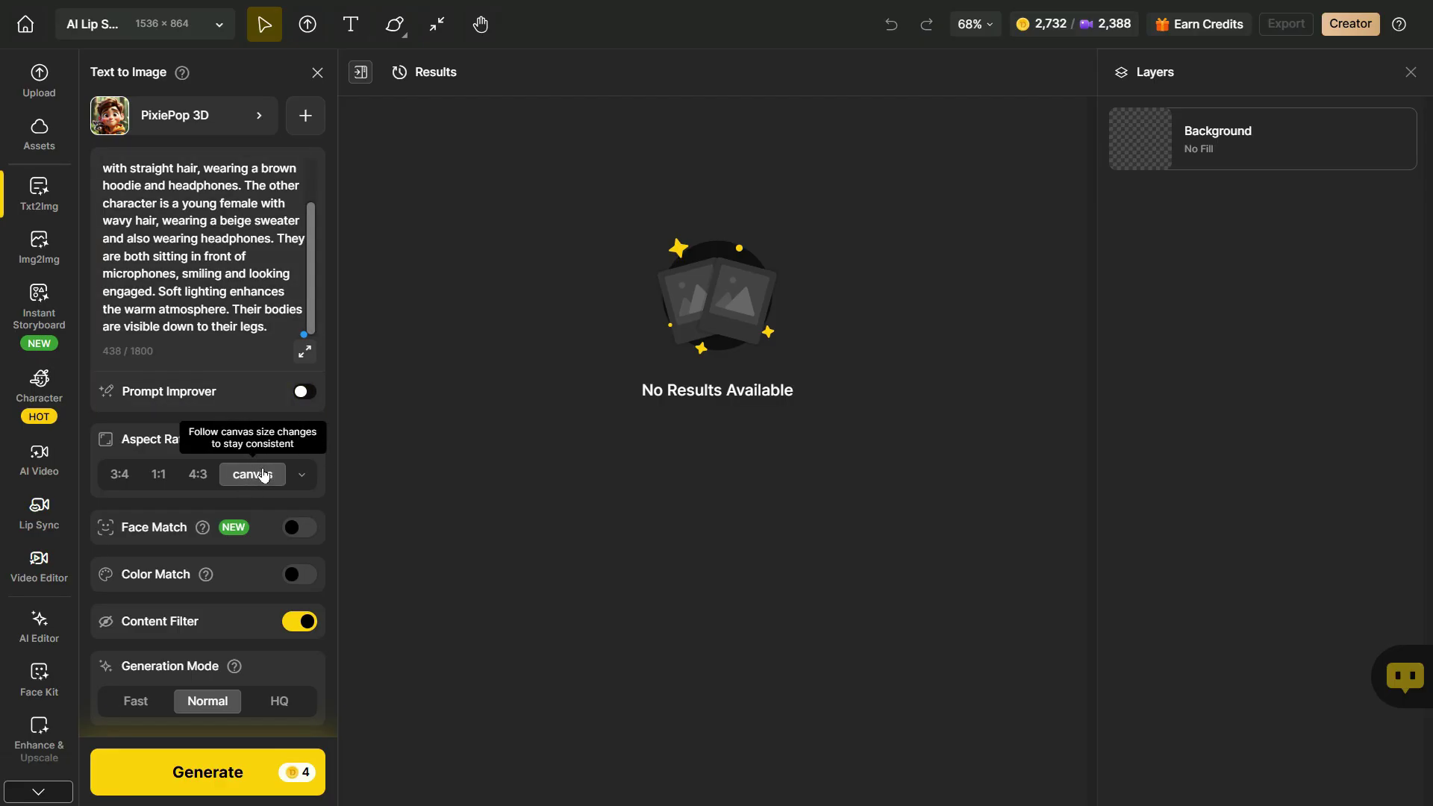
mouse_move(231, 674)
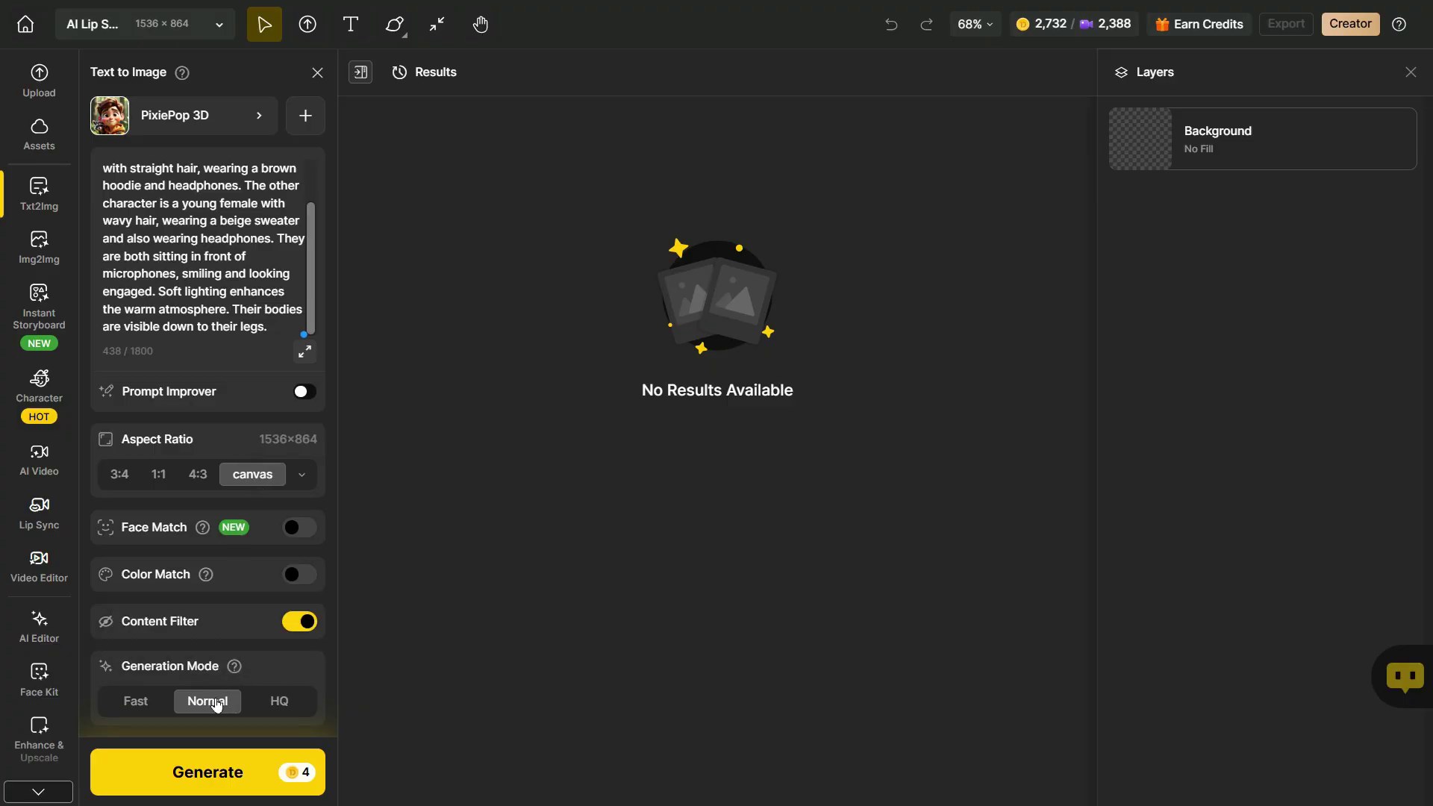
click(281, 701)
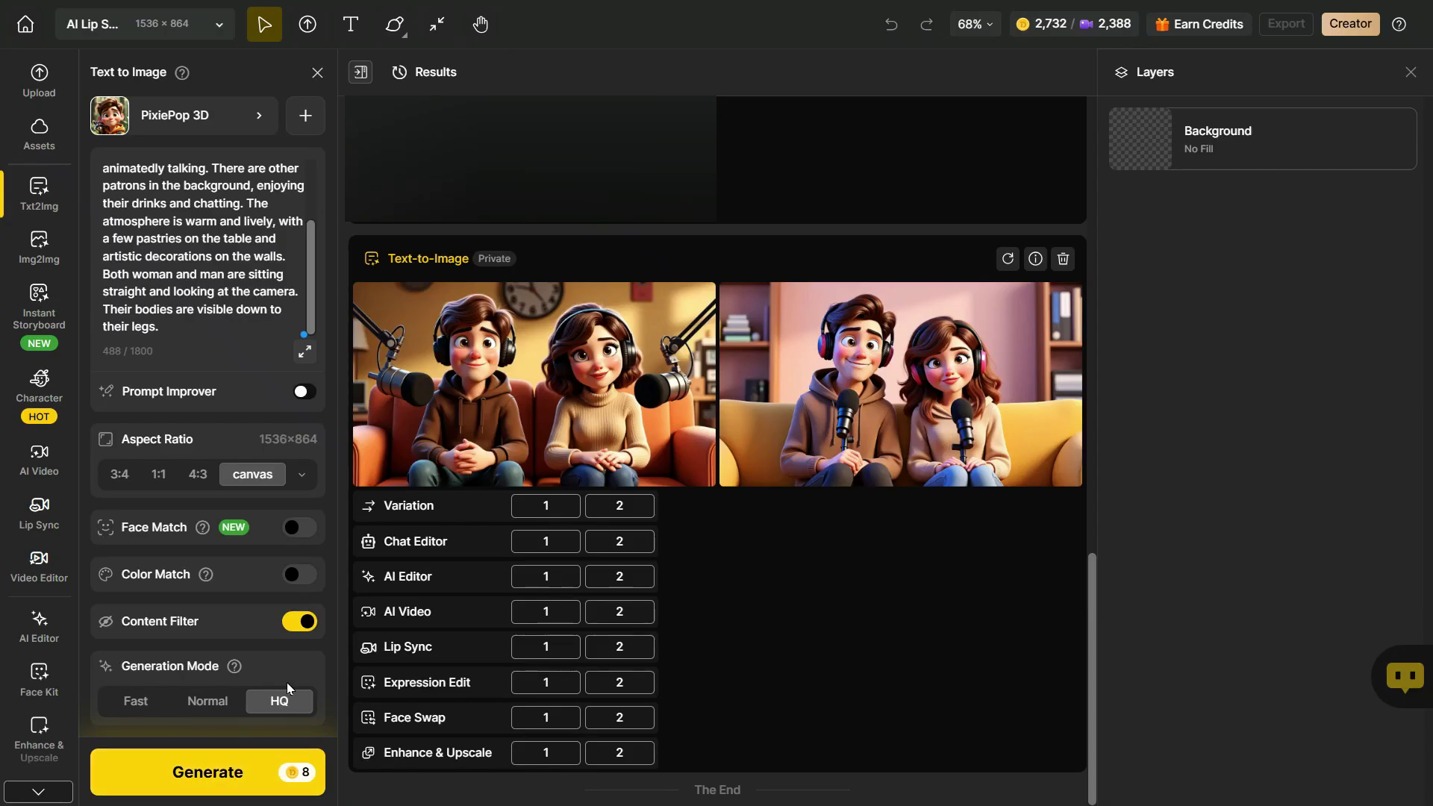
Preview both generated podcast-duo images full size, including the orange-couch one.
mouse_move(864, 475)
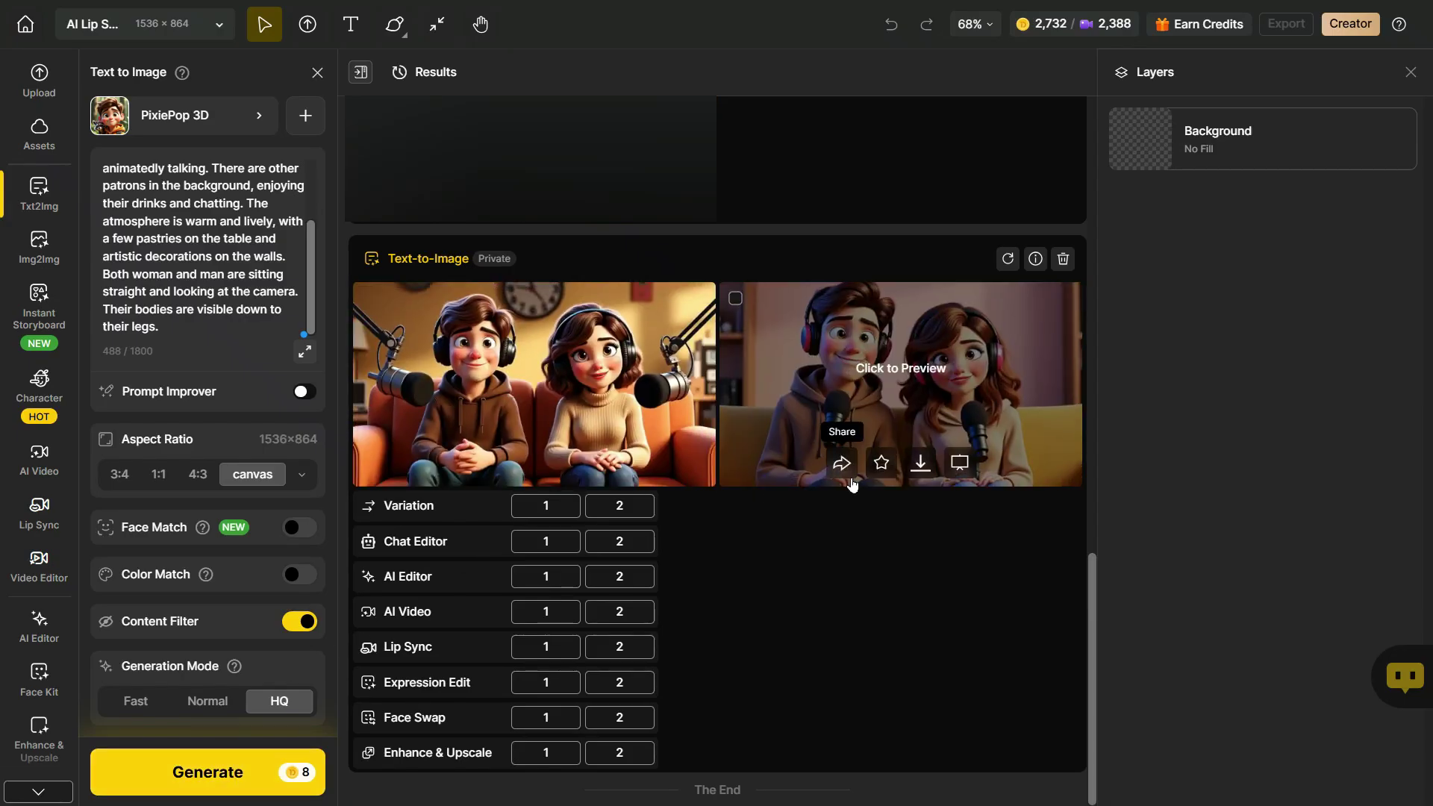
click(912, 341)
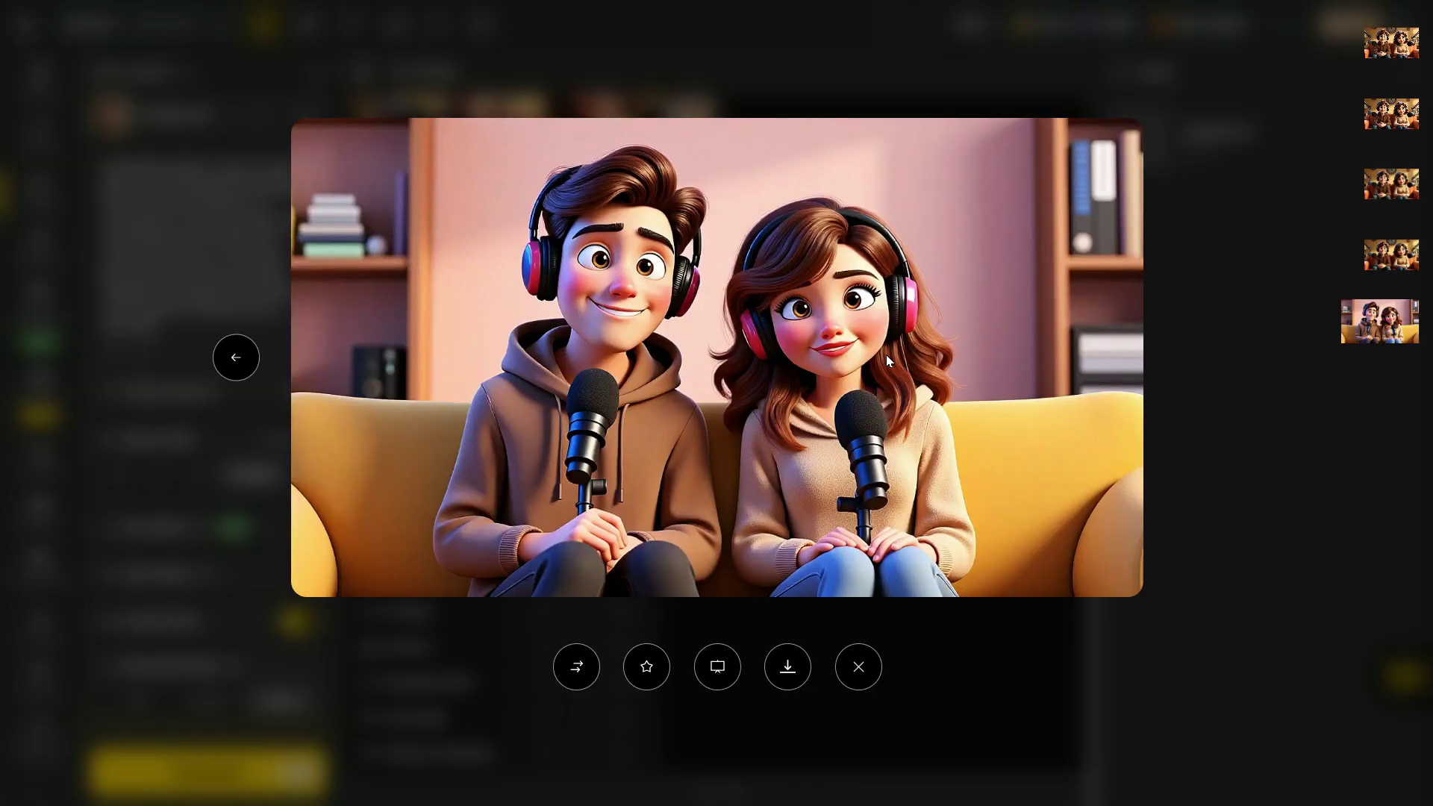
click(236, 357)
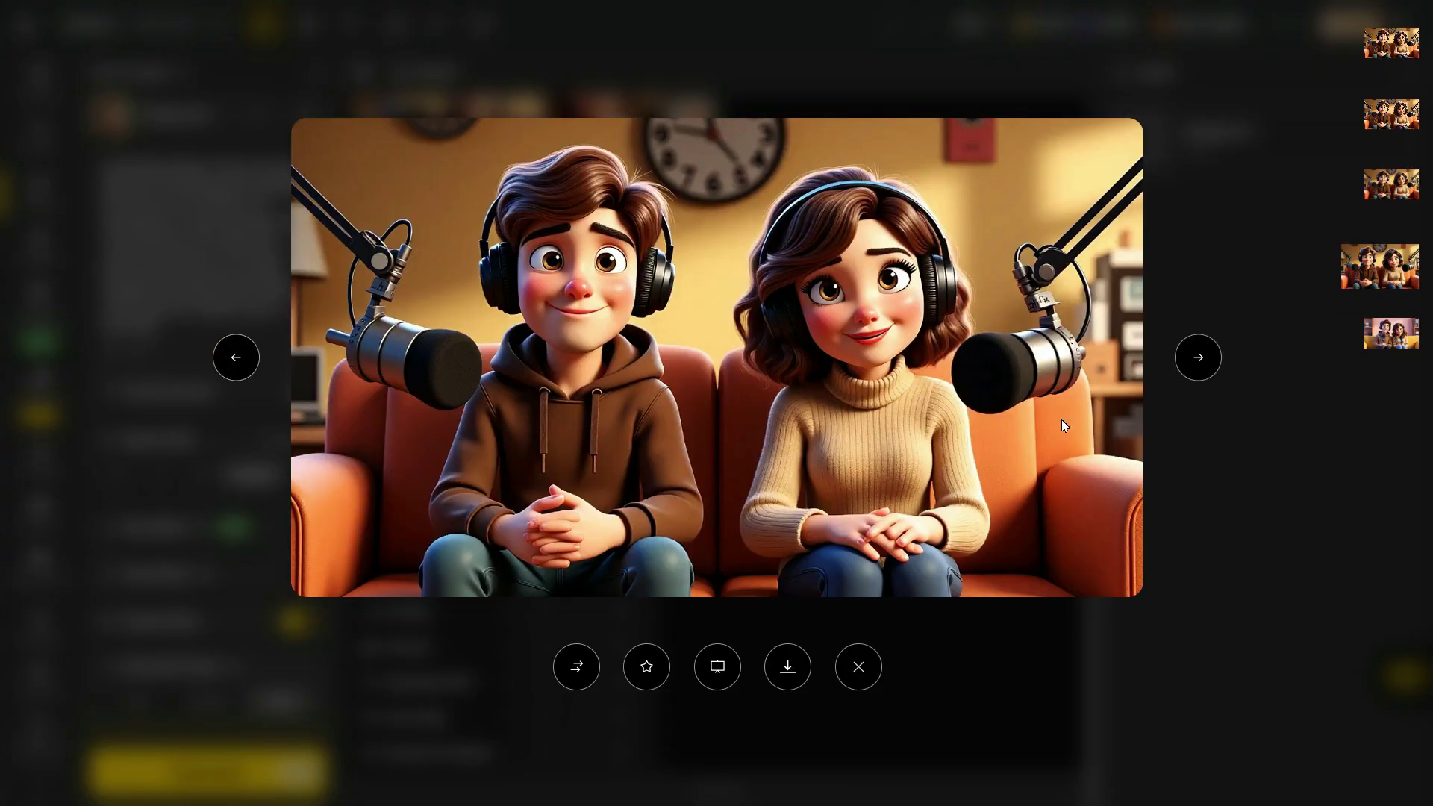
click(1188, 434)
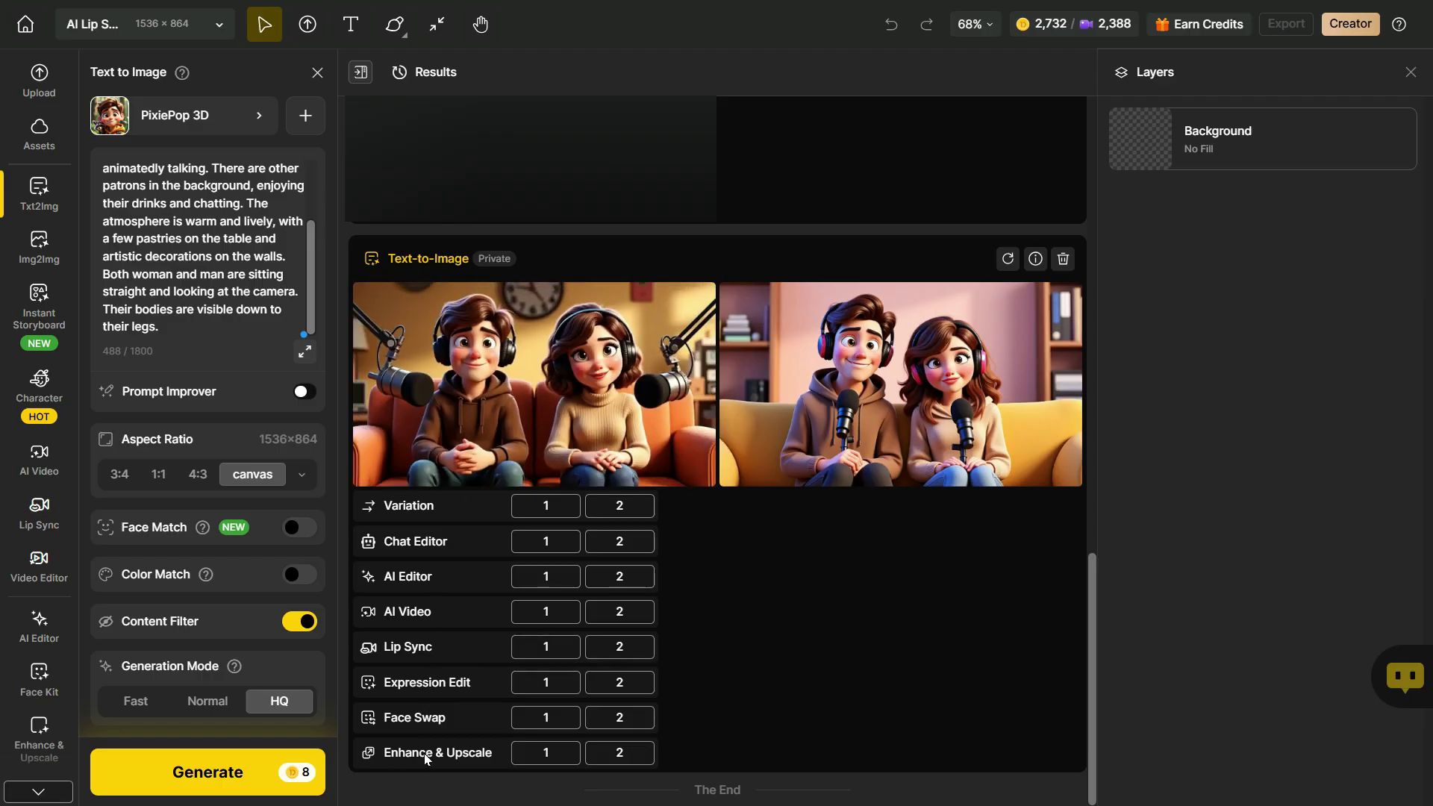
Enhance the orange-couch image, preview the result, and place it on the canvas.
click(552, 756)
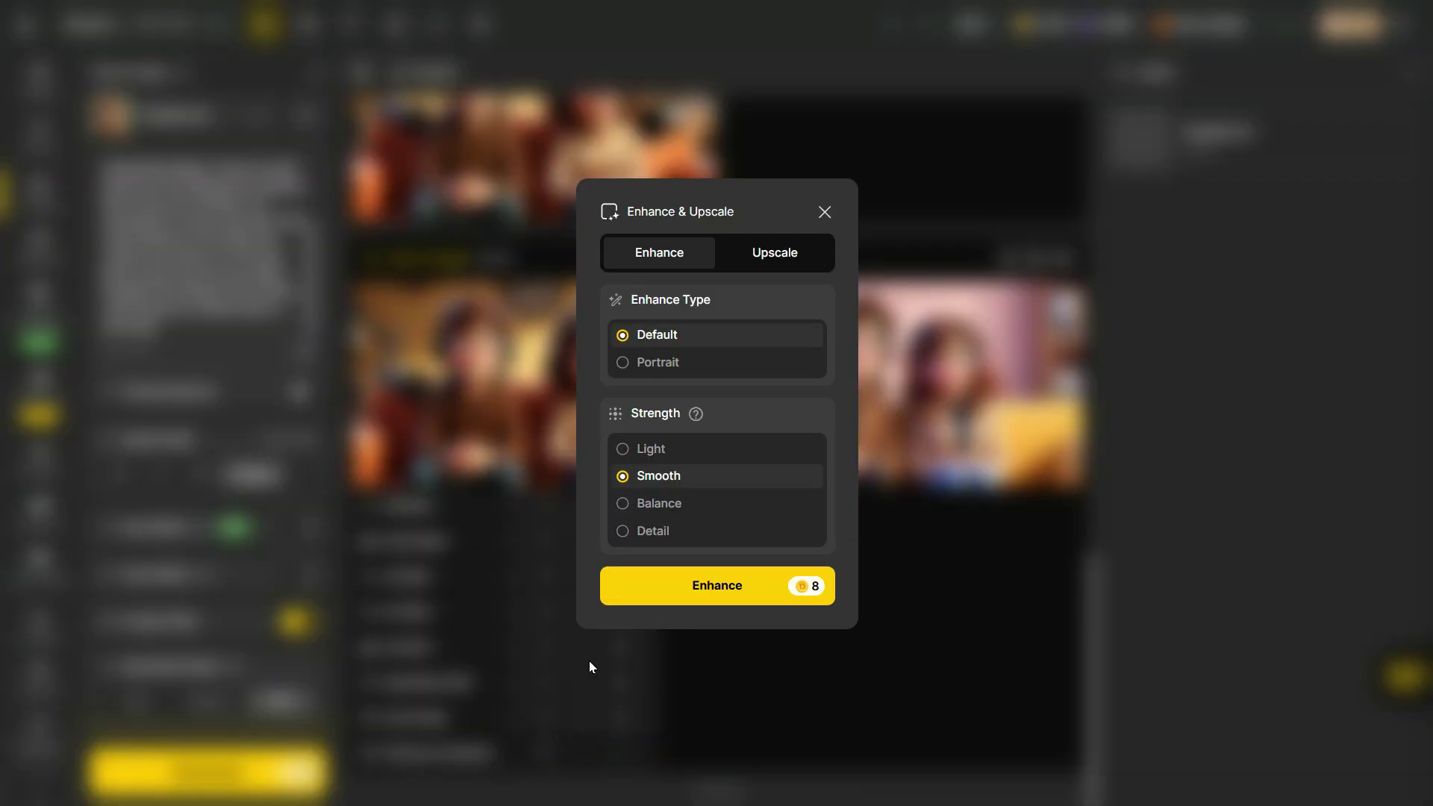
click(716, 586)
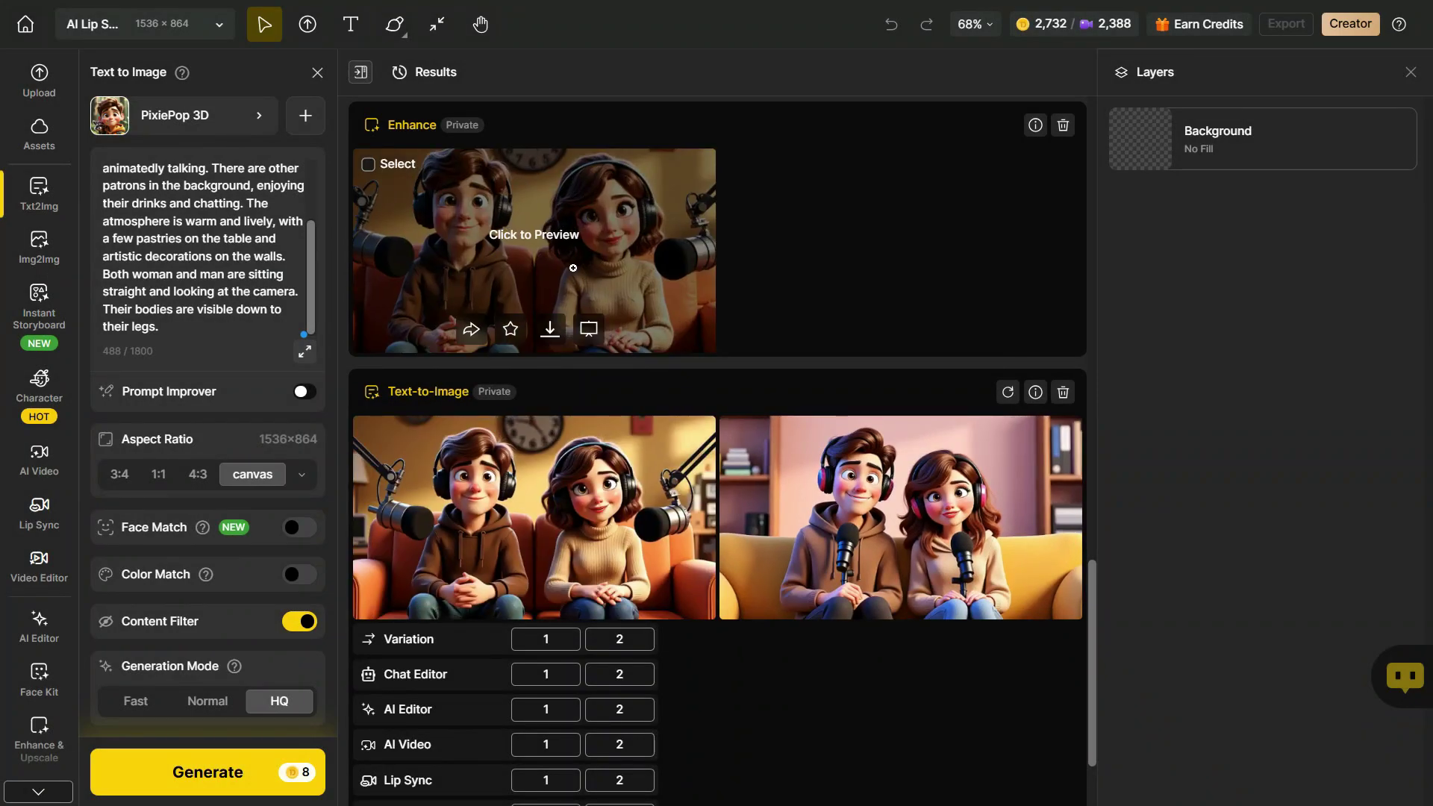
click(573, 267)
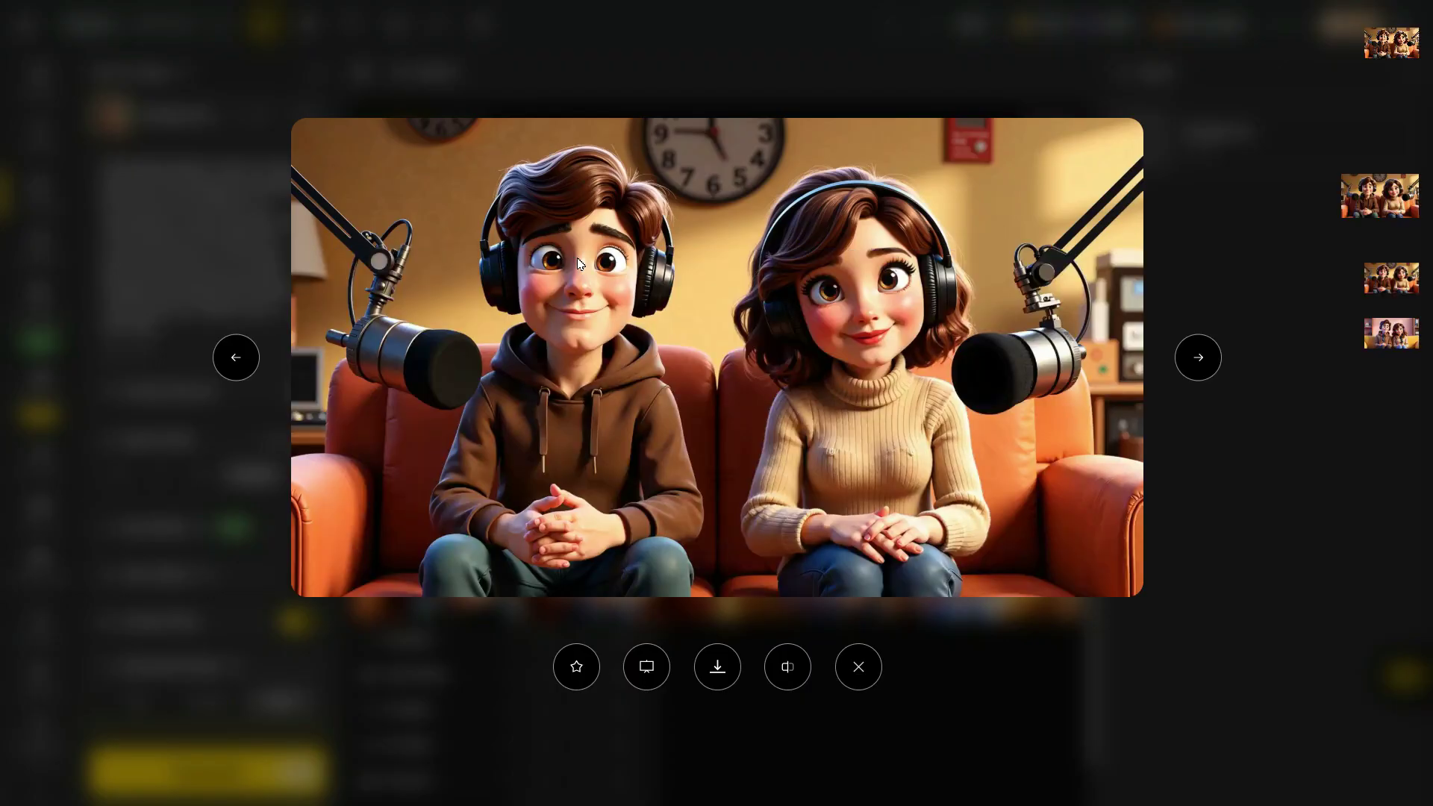
click(1181, 318)
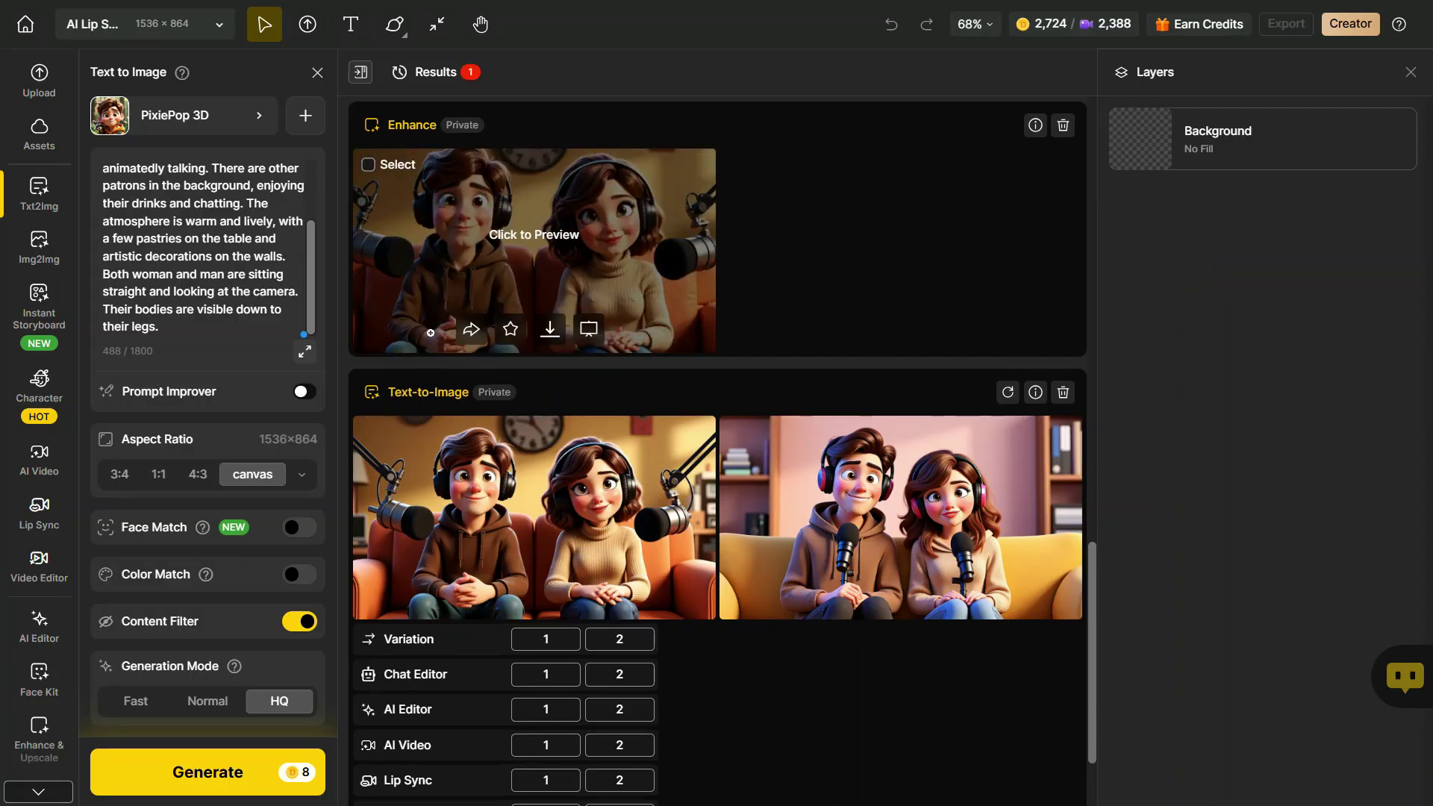
click(590, 331)
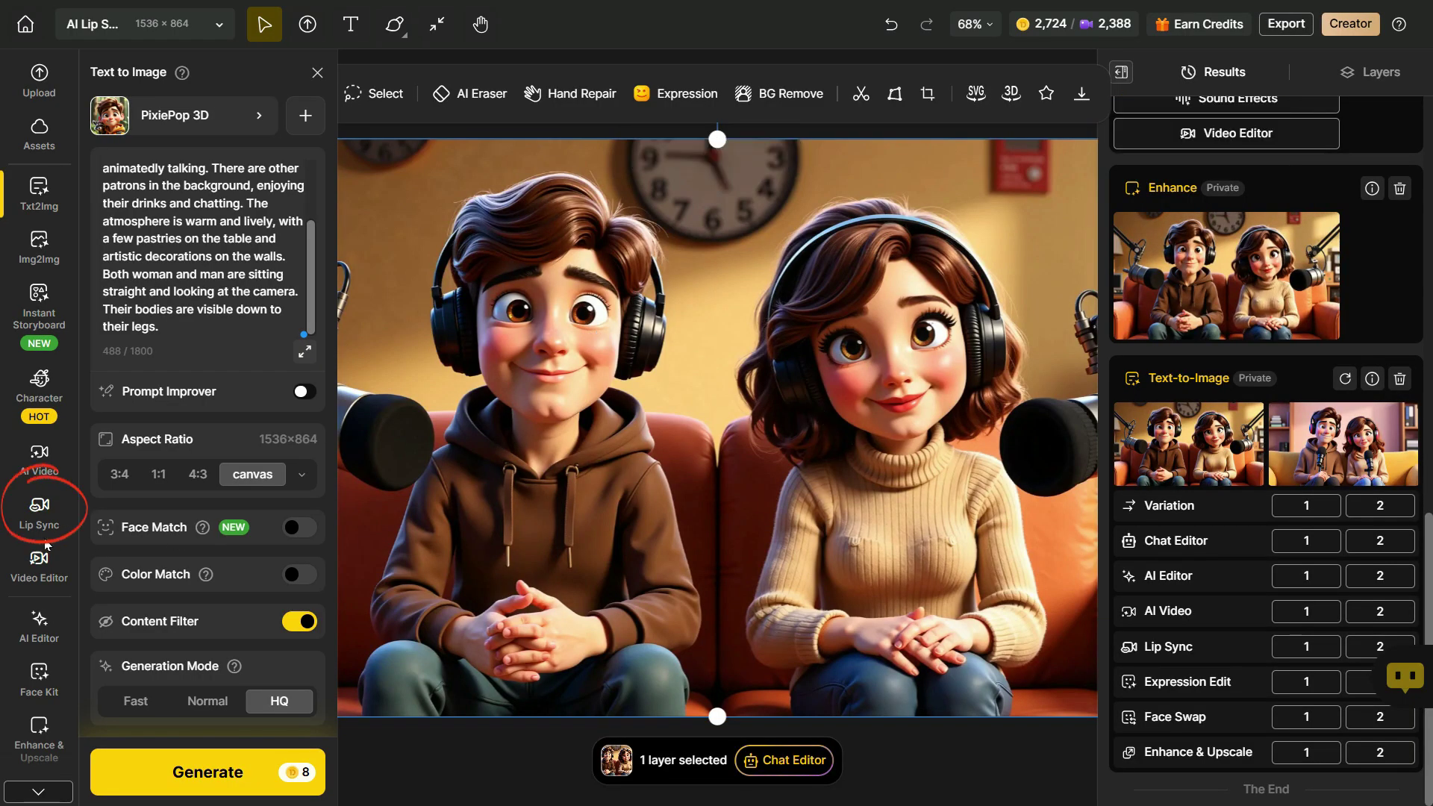
Open the Lip Sync tool in Normal mode to pick a face image.
mouse_move(40, 515)
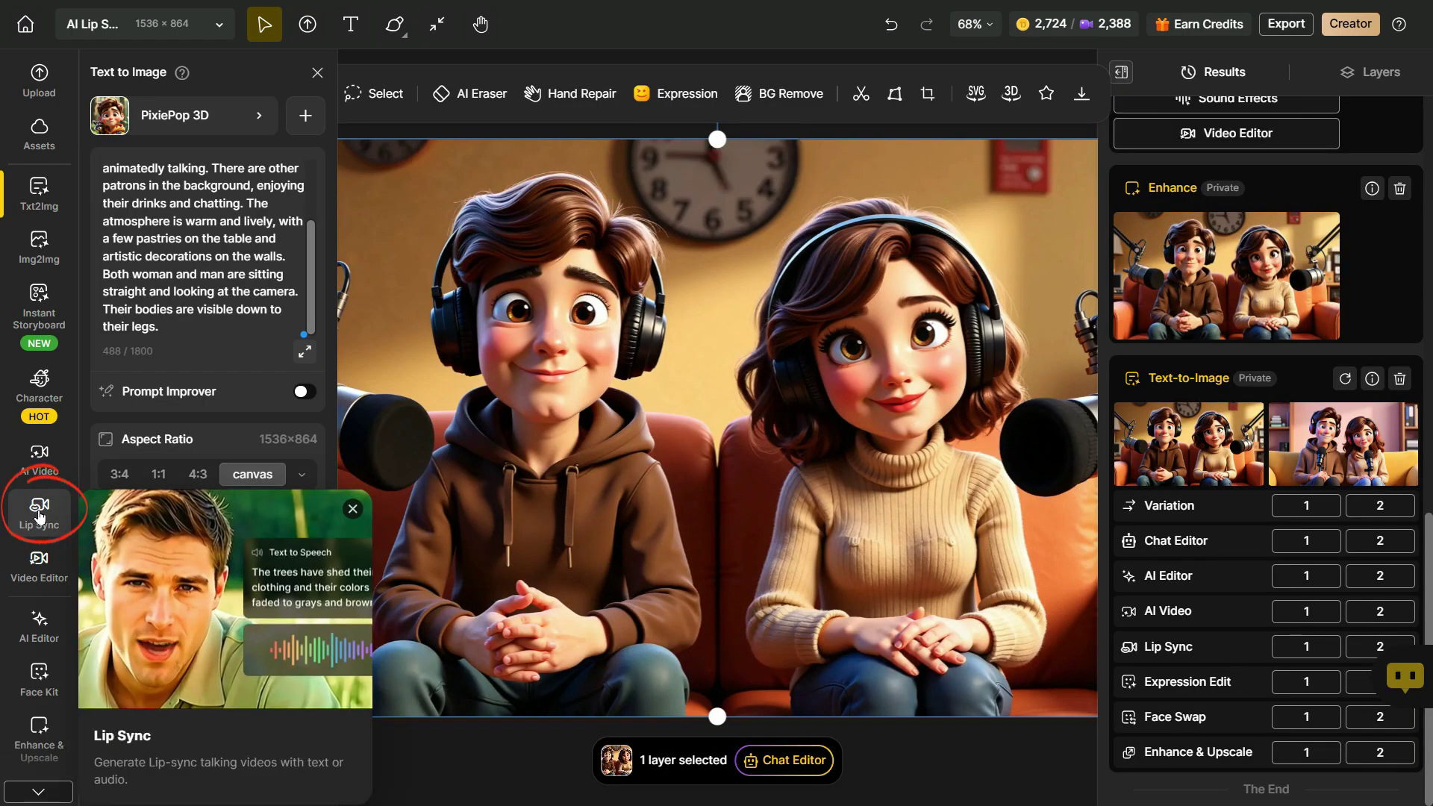
click(39, 515)
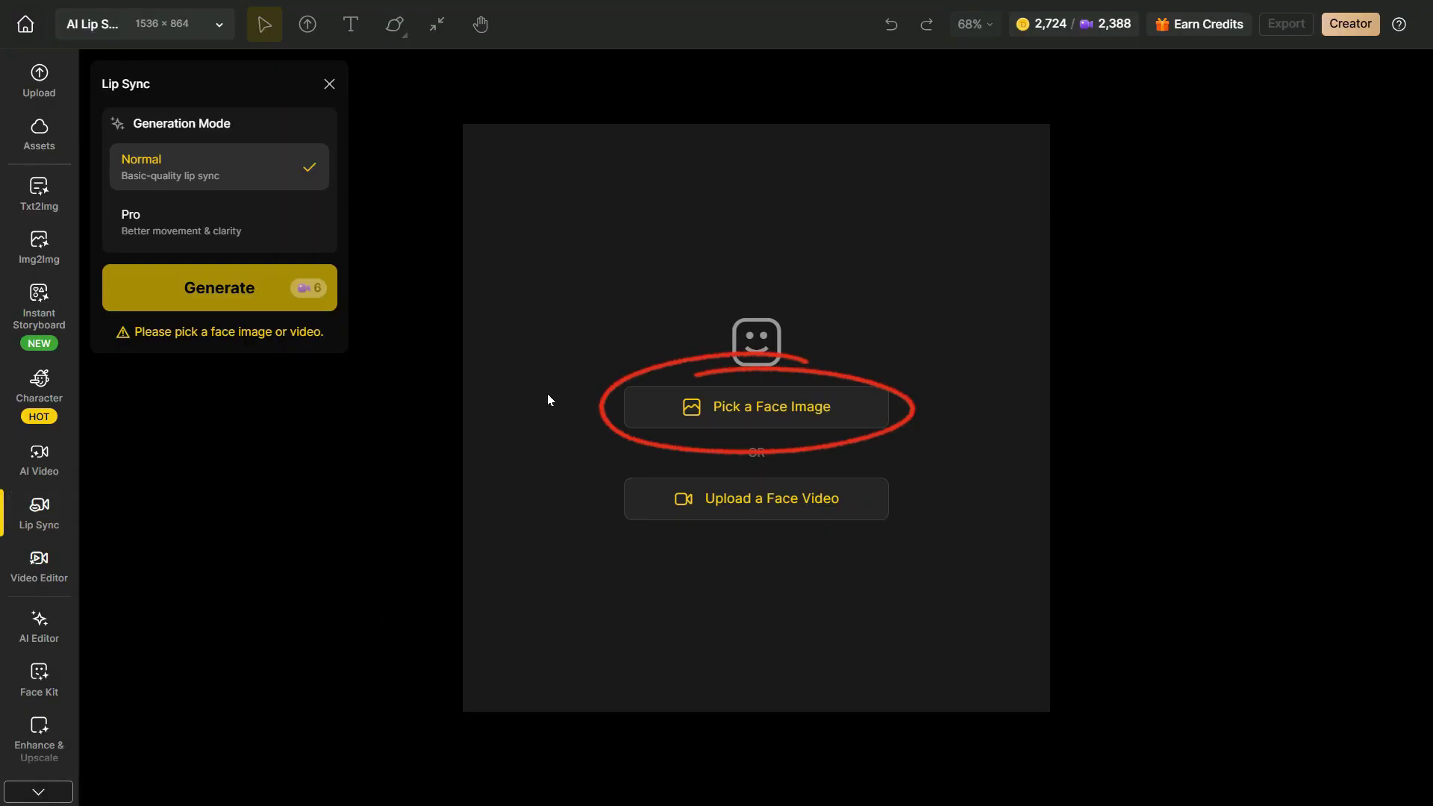
click(768, 411)
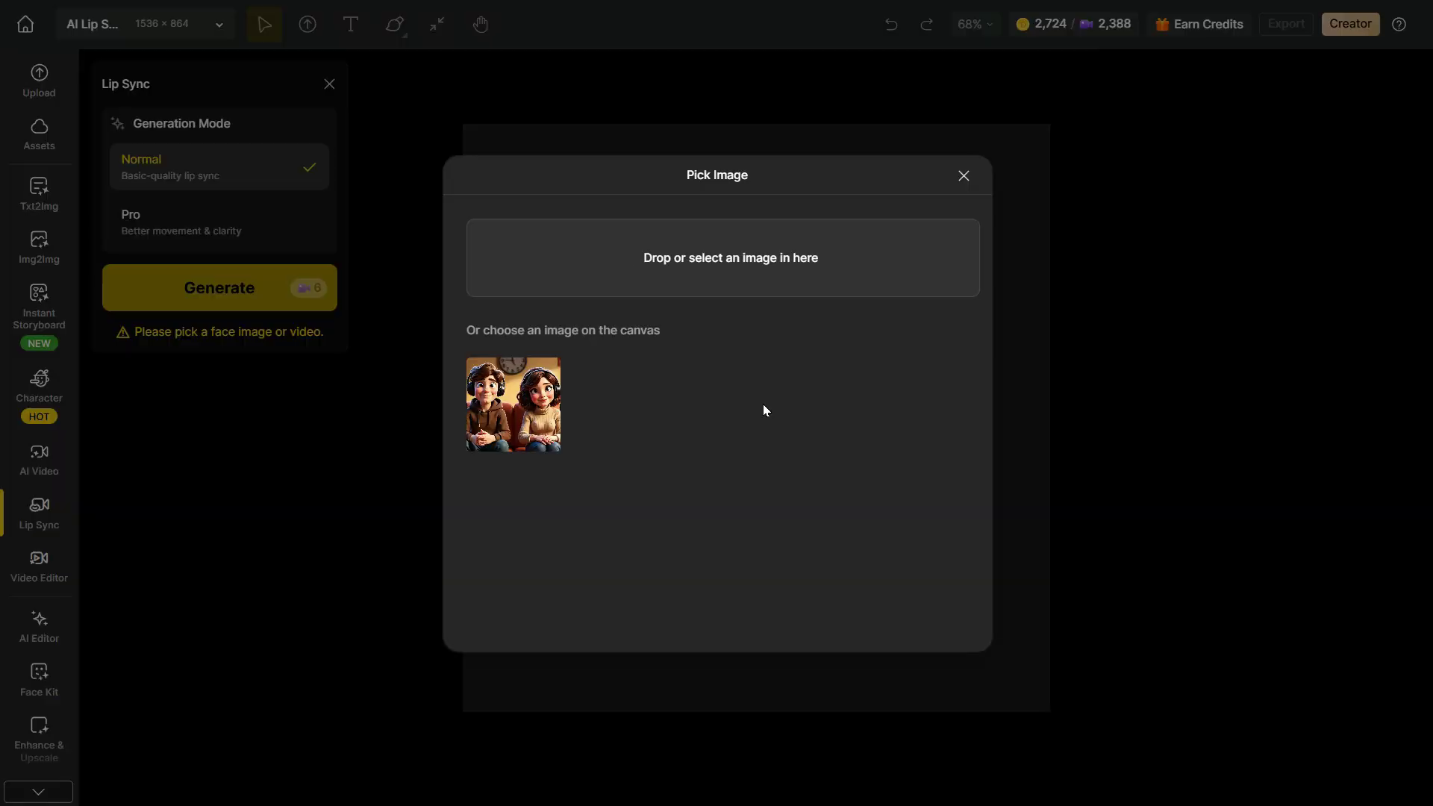
Use the canvas image, selecting the girl's and boy's faces as Speakers A and B.
click(520, 396)
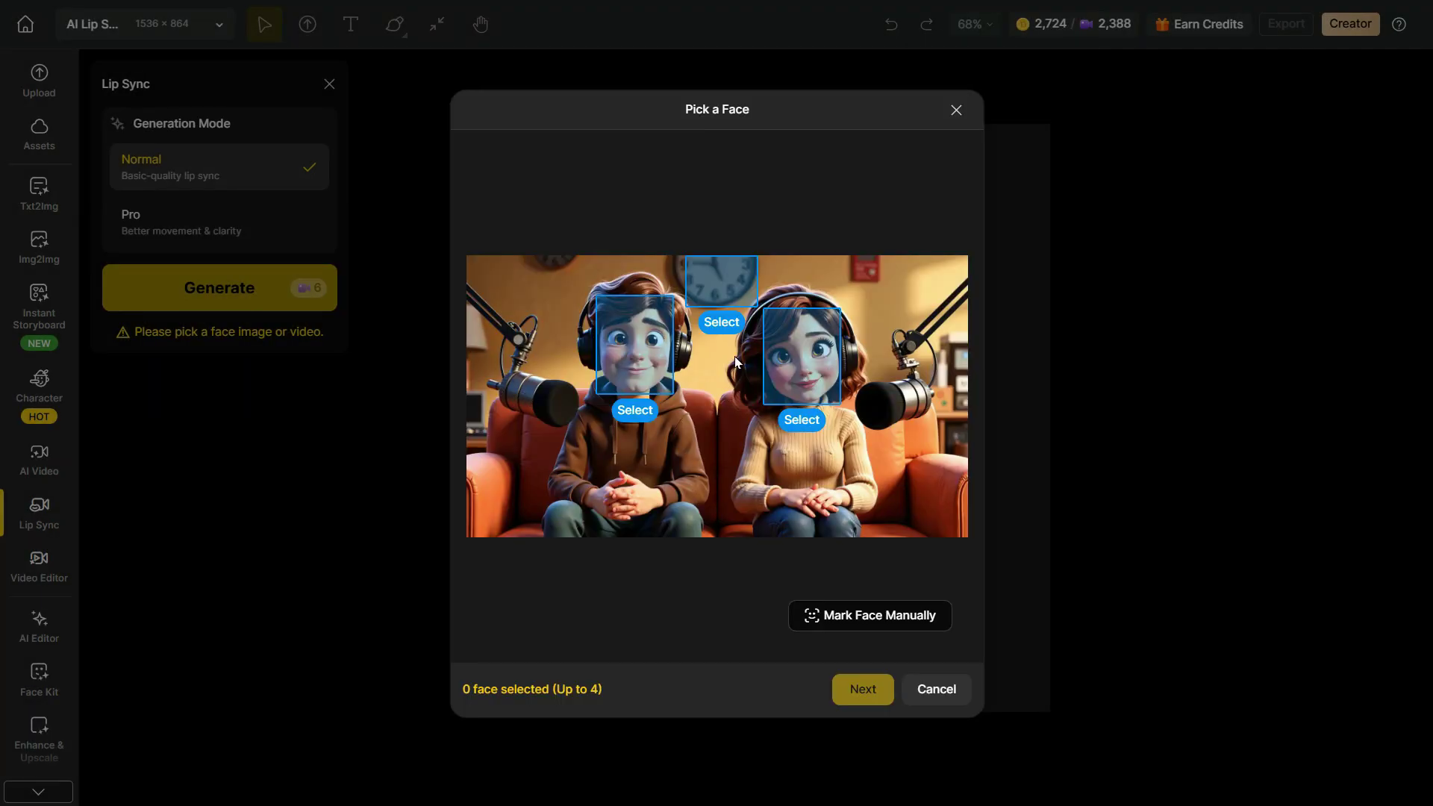
click(820, 369)
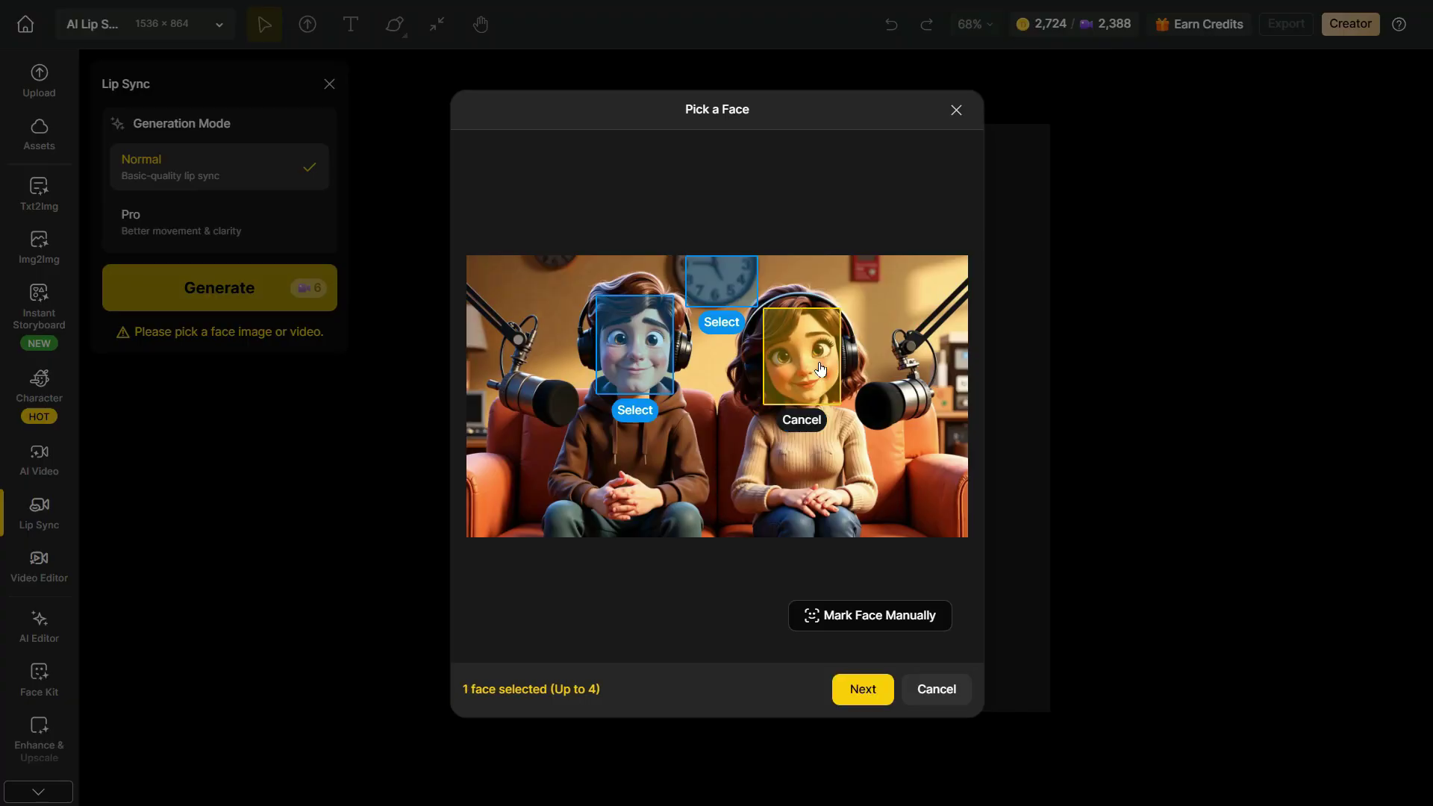
click(636, 362)
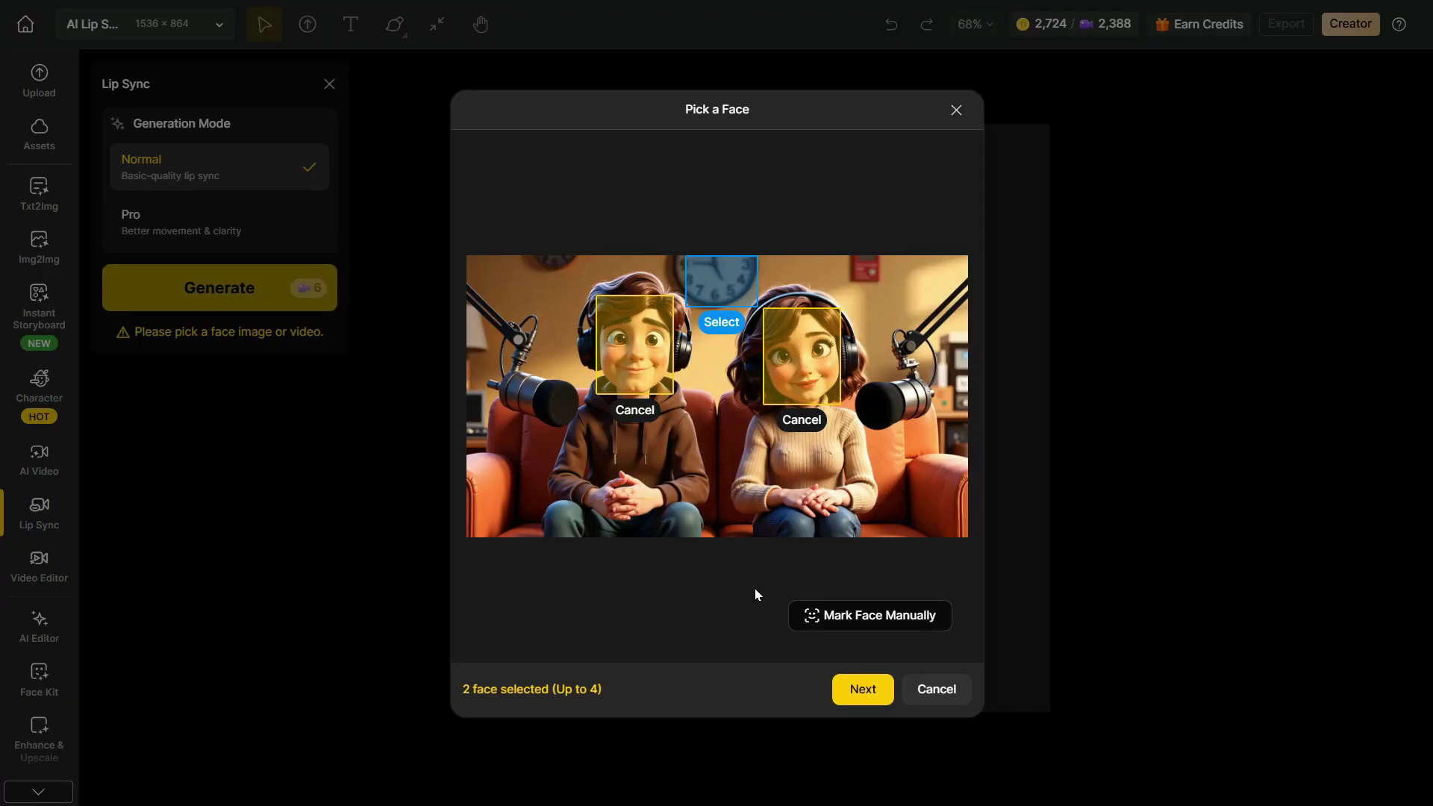
click(870, 693)
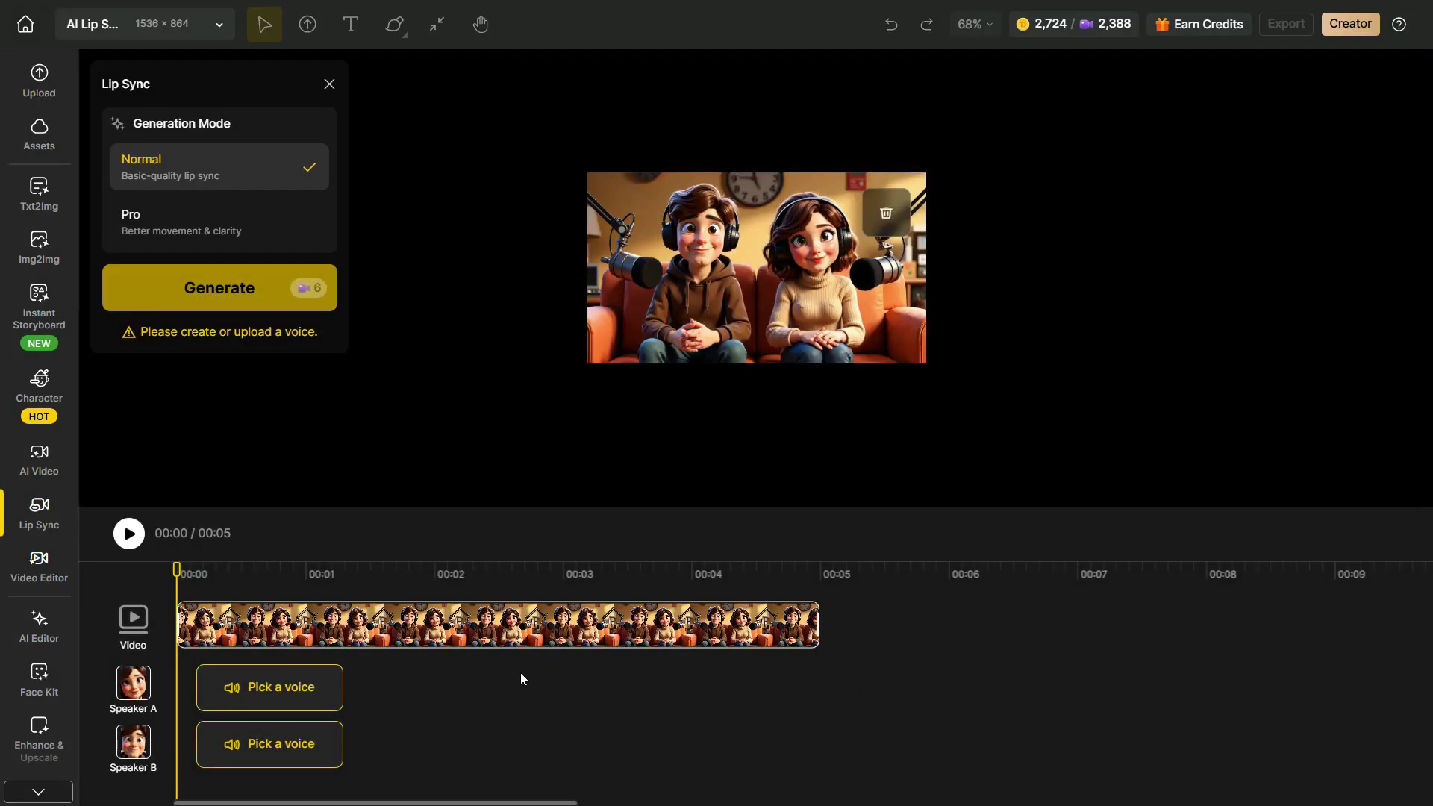
Voice Speaker A with Hope reading the pasted line about animating multiple characters.
click(266, 688)
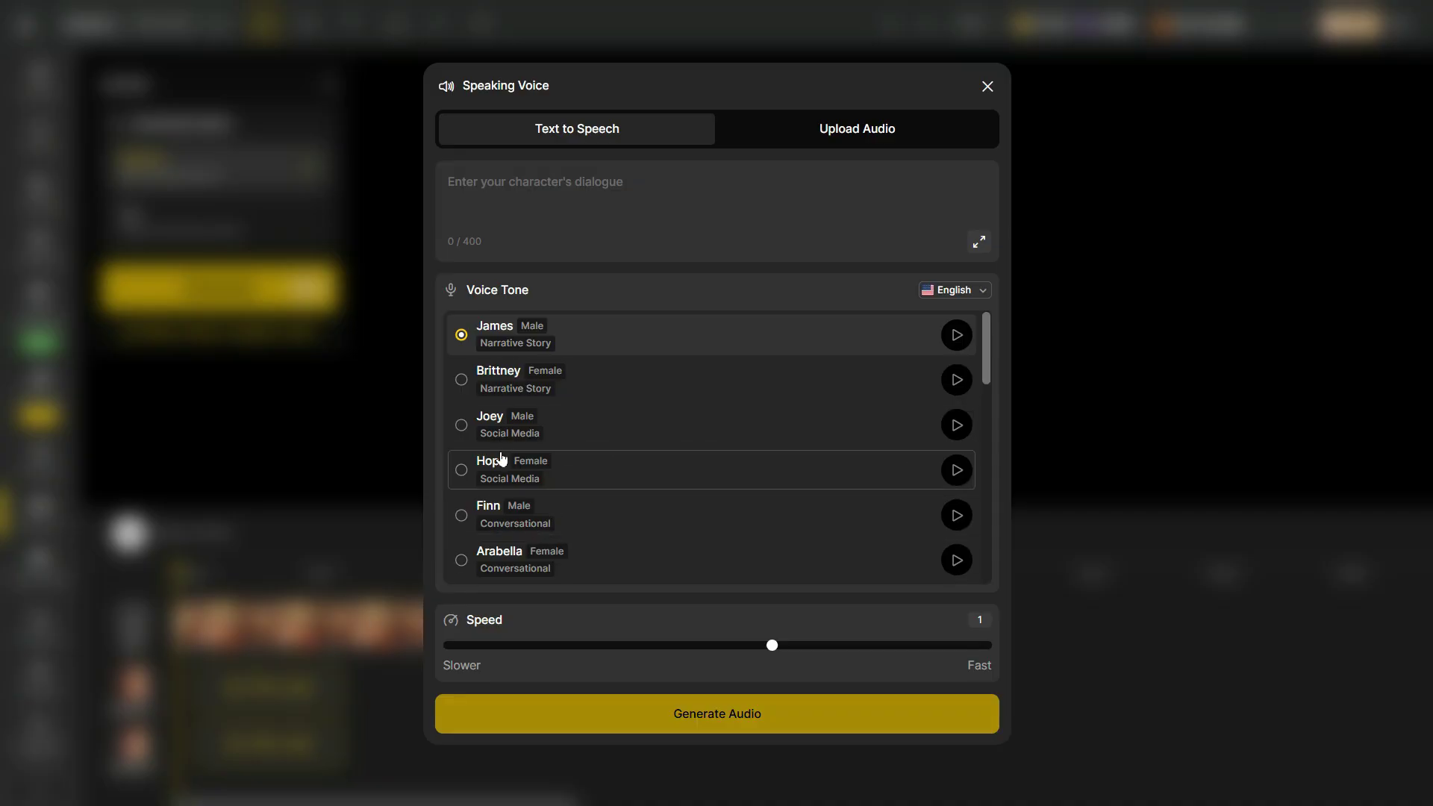
scroll(545, 448, down, 2)
scroll(550, 534, up, 2)
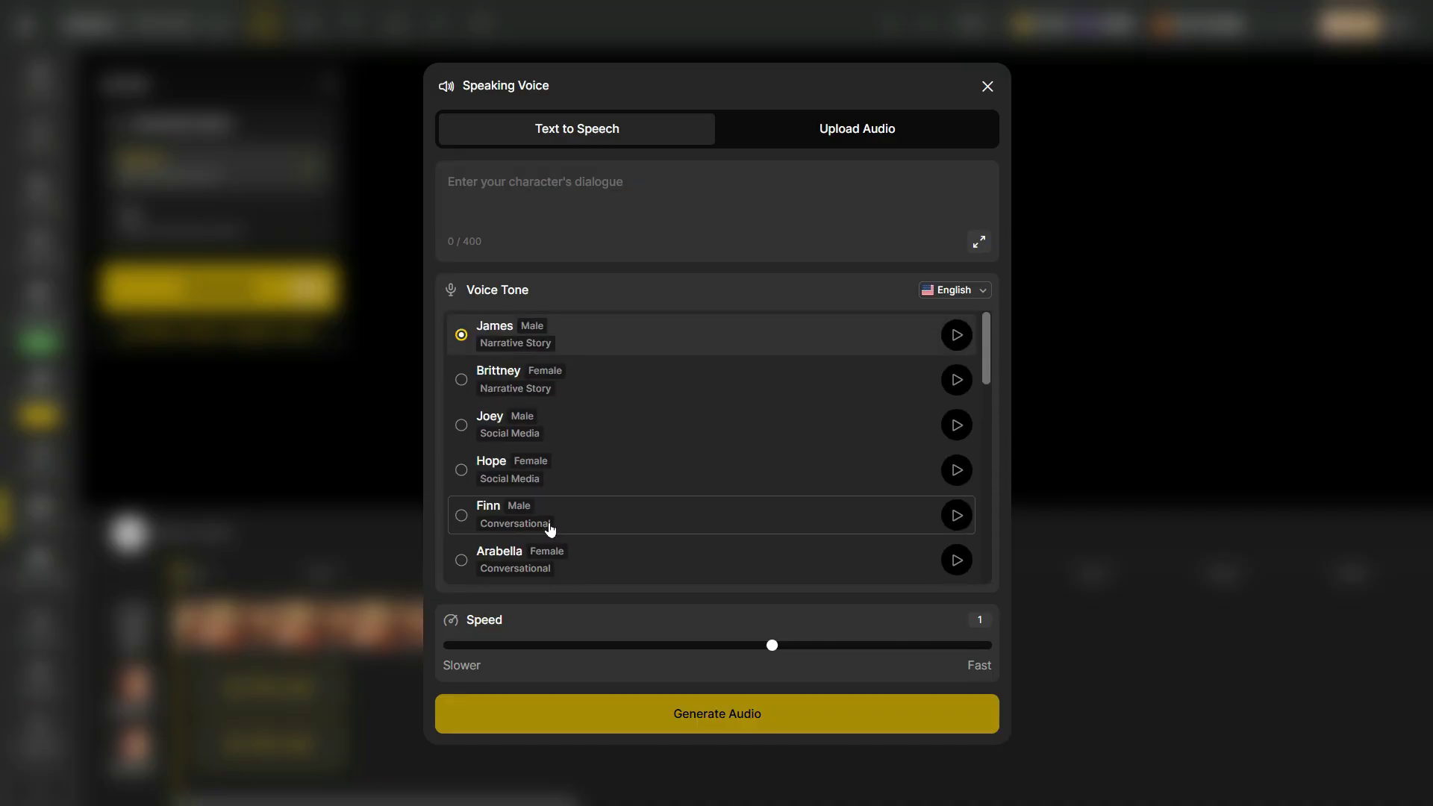
click(539, 479)
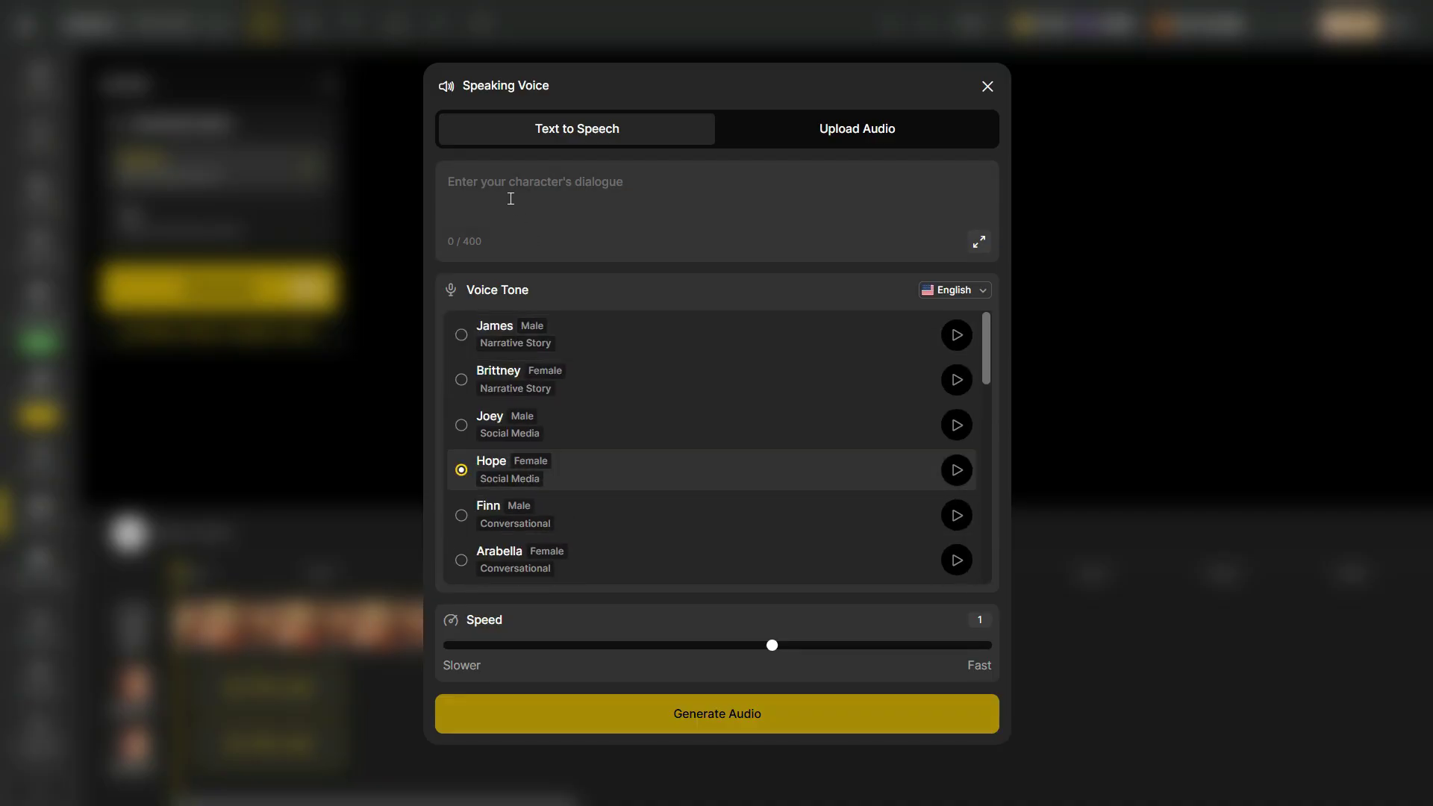
click(545, 197)
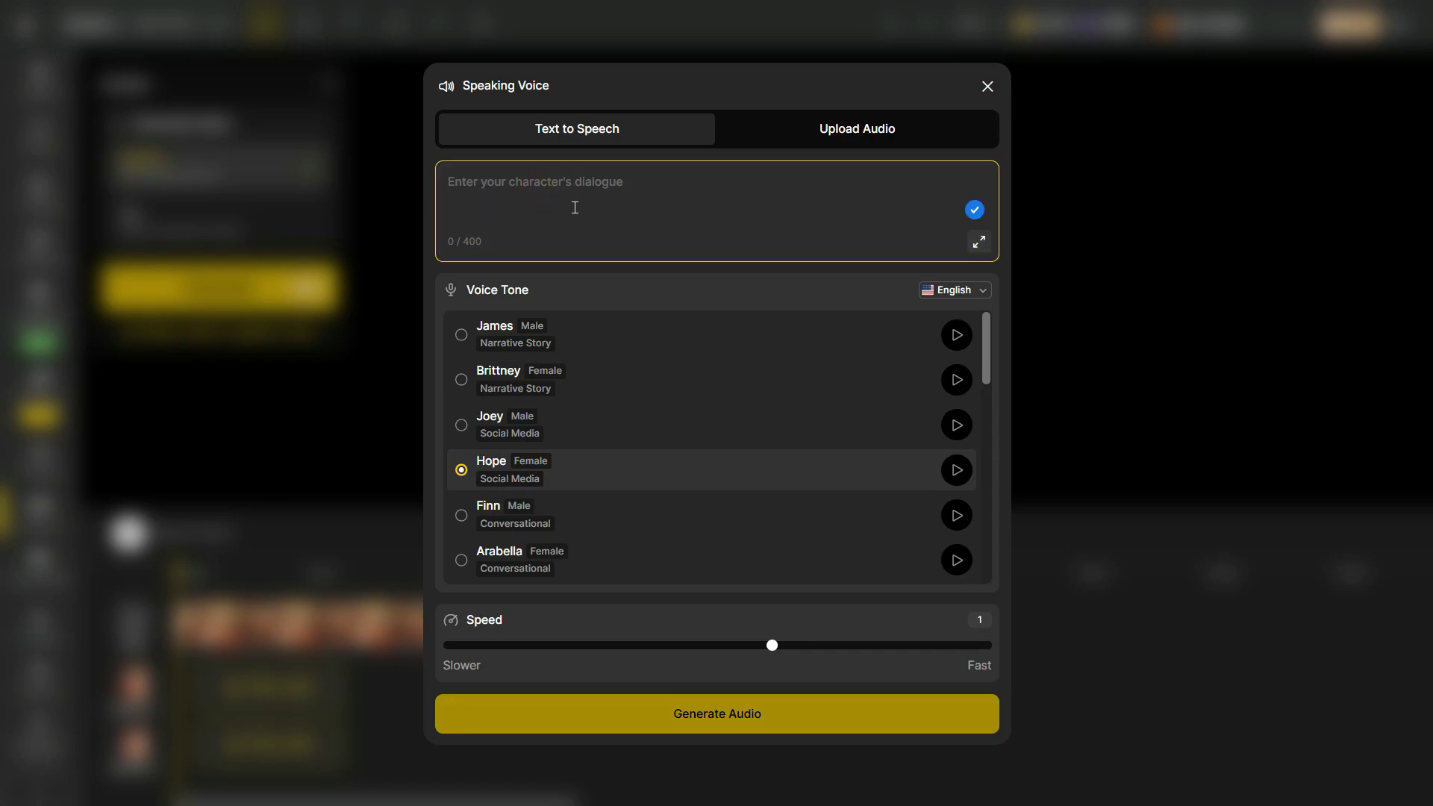
text(Remember, how annoying it used to be trying to animate multiple characters in one scene. It was either tools that just lip sync with no body movement, where the characters look totally frozen.)
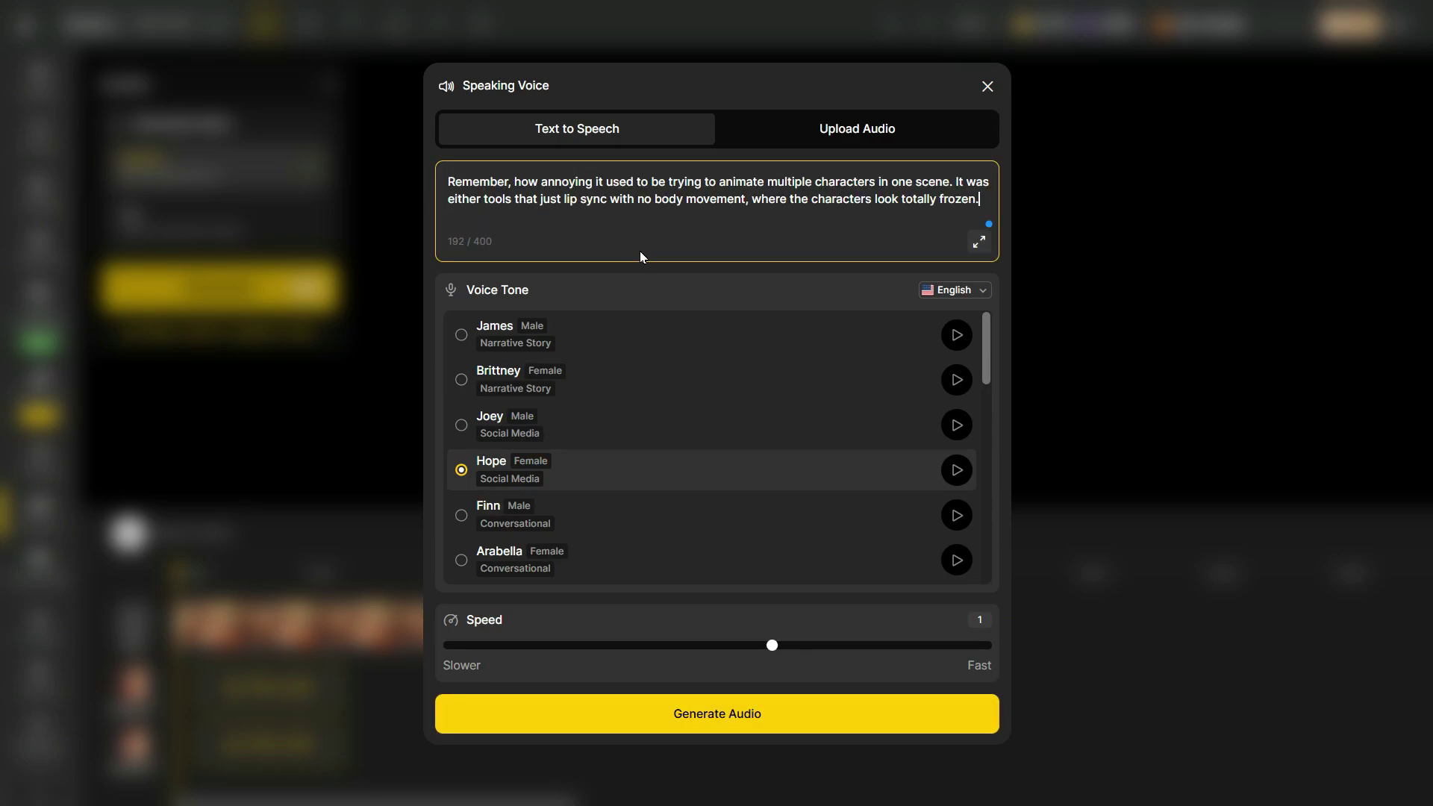
click(702, 714)
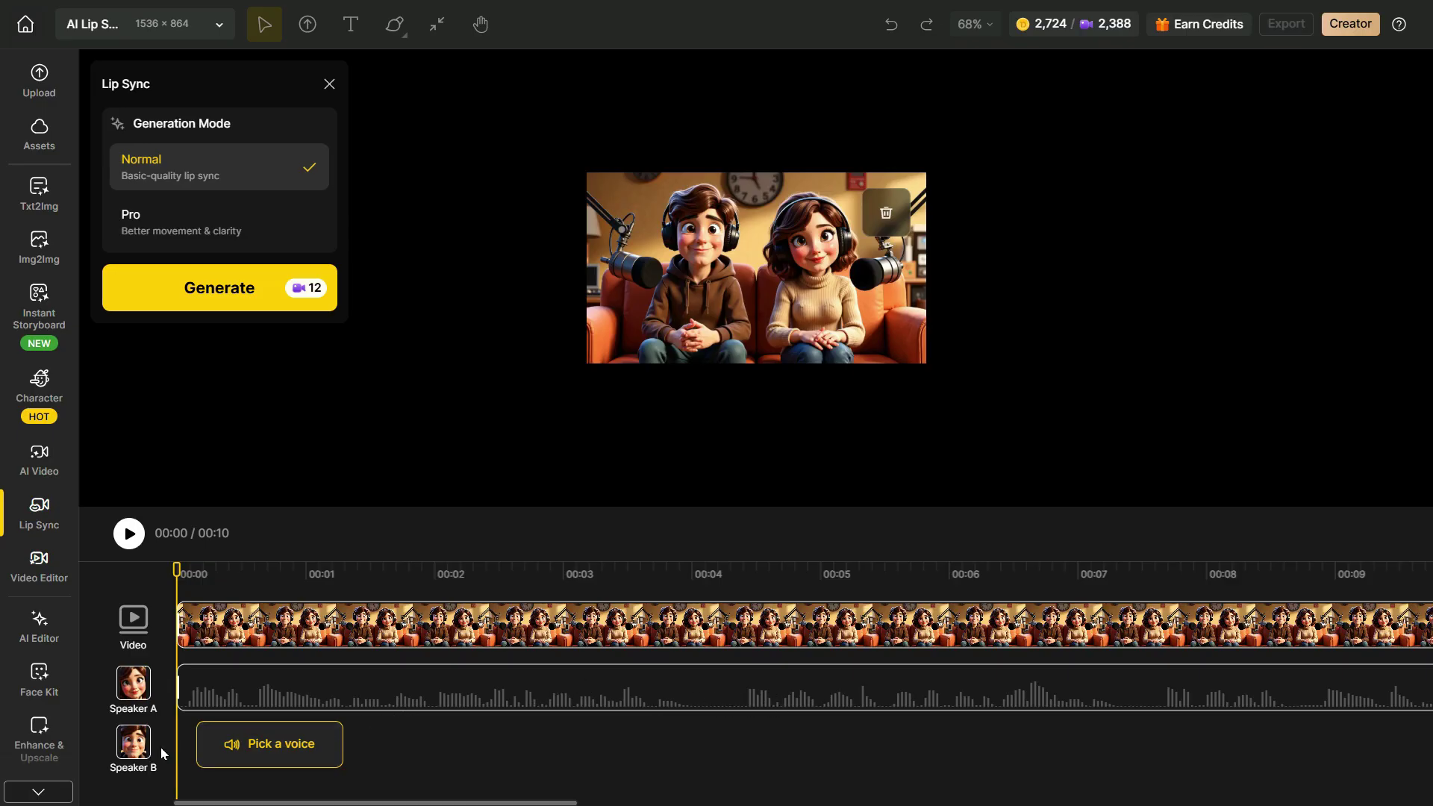
Generate Speaker B's pasted reply in the Mark voice.
click(285, 752)
scroll(610, 480, down, 2)
scroll(611, 479, down, 2)
click(530, 426)
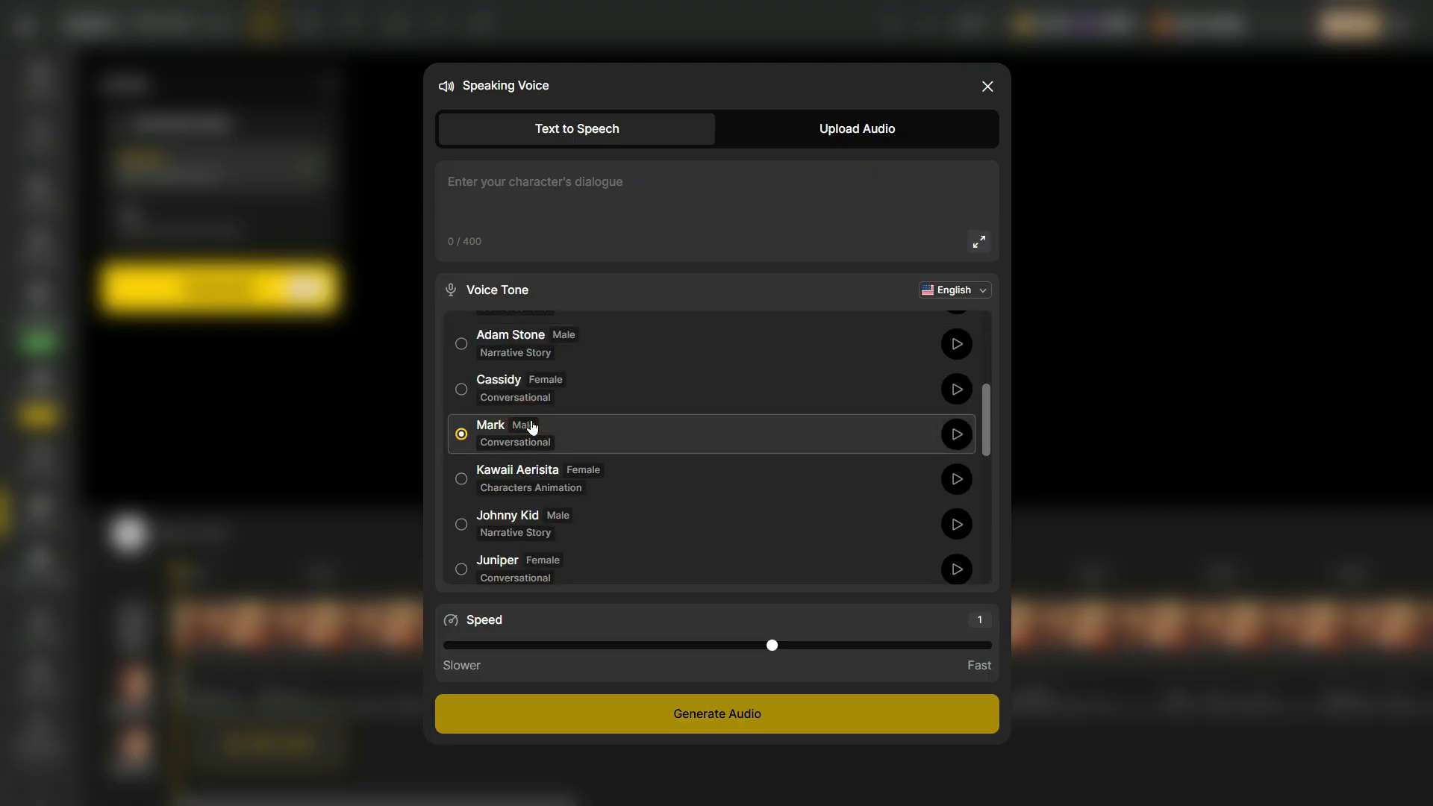
click(603, 201)
text(Absolutely right. But good news for everyone, Dezine AI just dropped a multi character animation feature that changes everything. It lip-syncs, adds body movement, and yes, even works on non-human characters.)
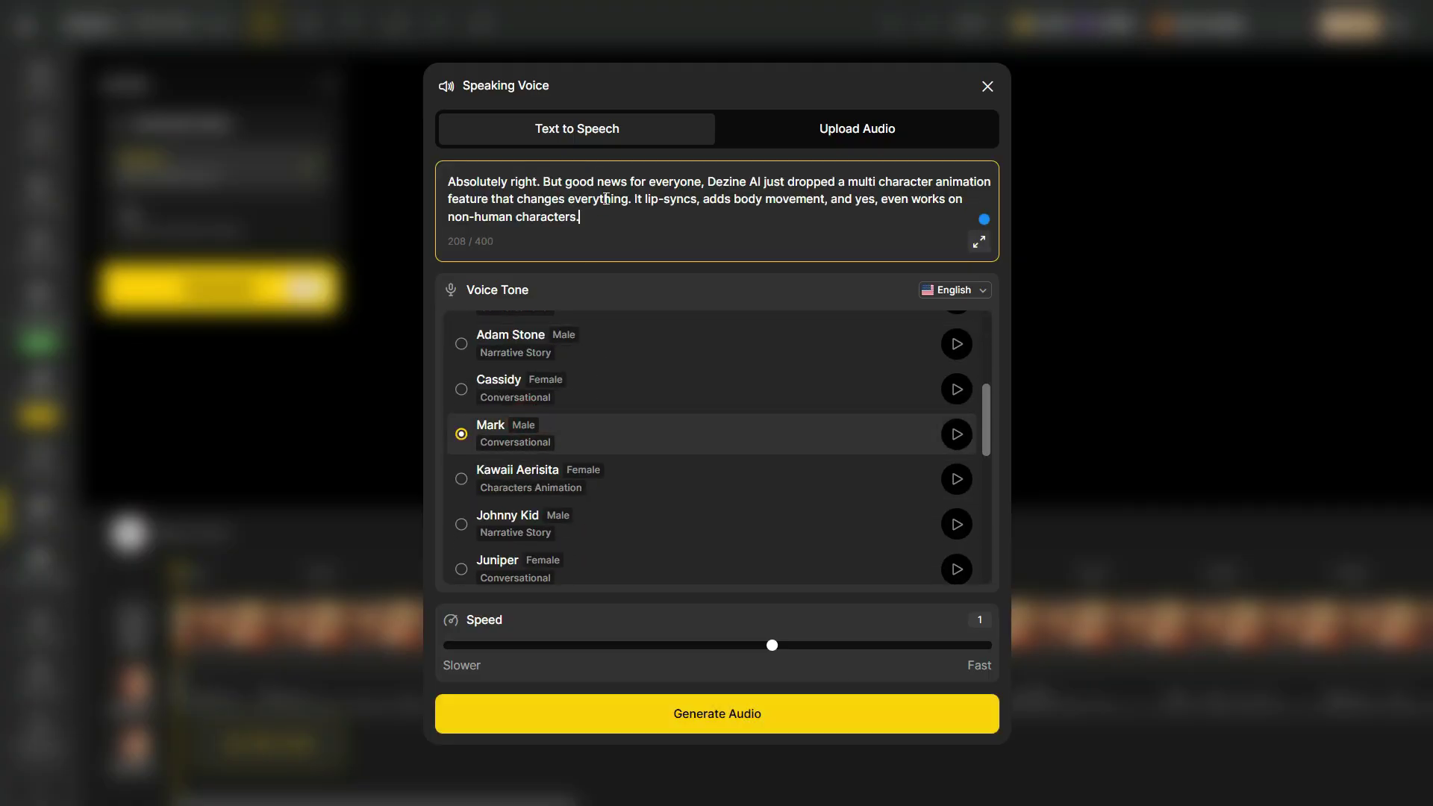
click(703, 718)
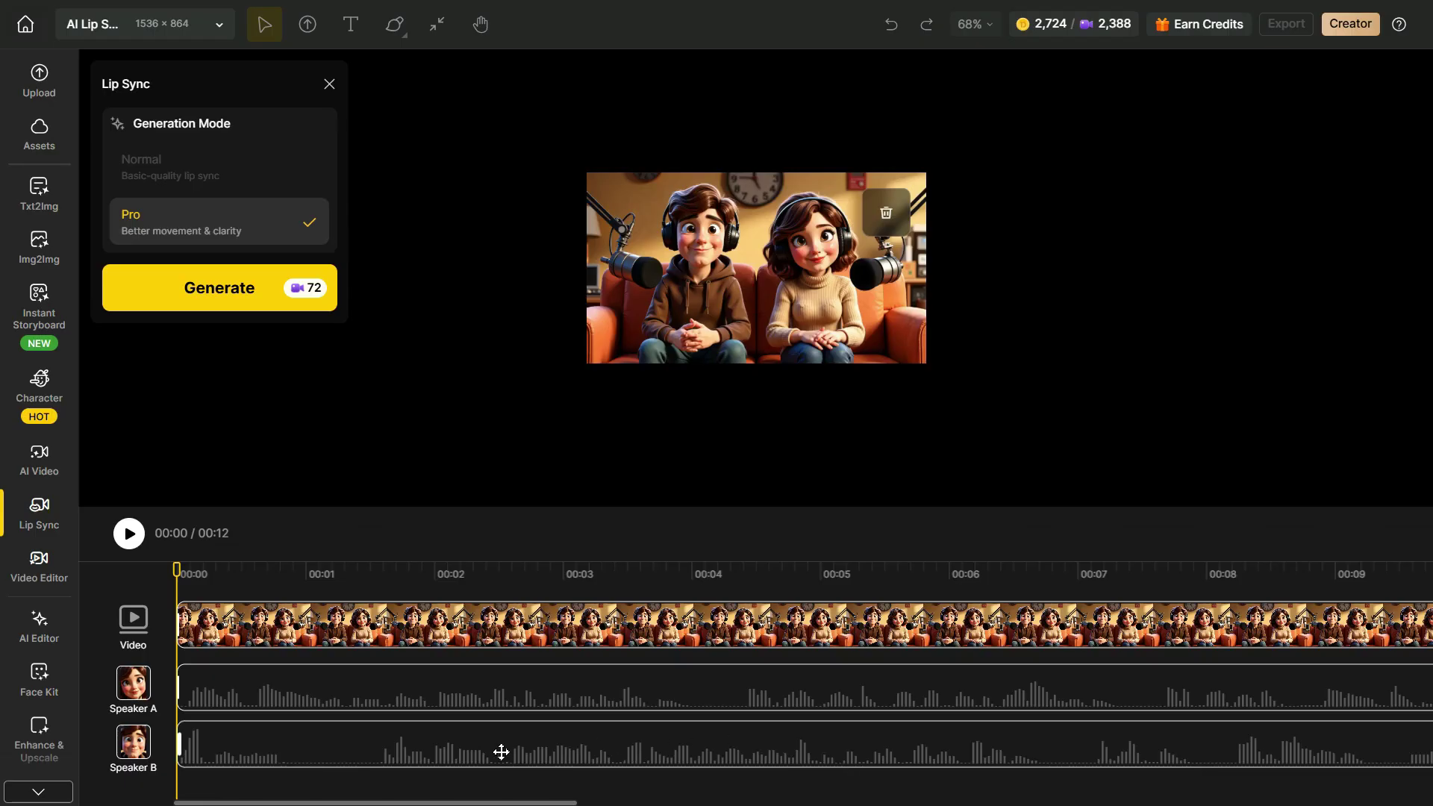
Move Speaker B's clip to start around 00:10, after Speaker A's line.
drag(468, 761, 896, 759)
drag(527, 804, 744, 802)
drag(405, 760, 1172, 756)
drag(796, 762, 841, 758)
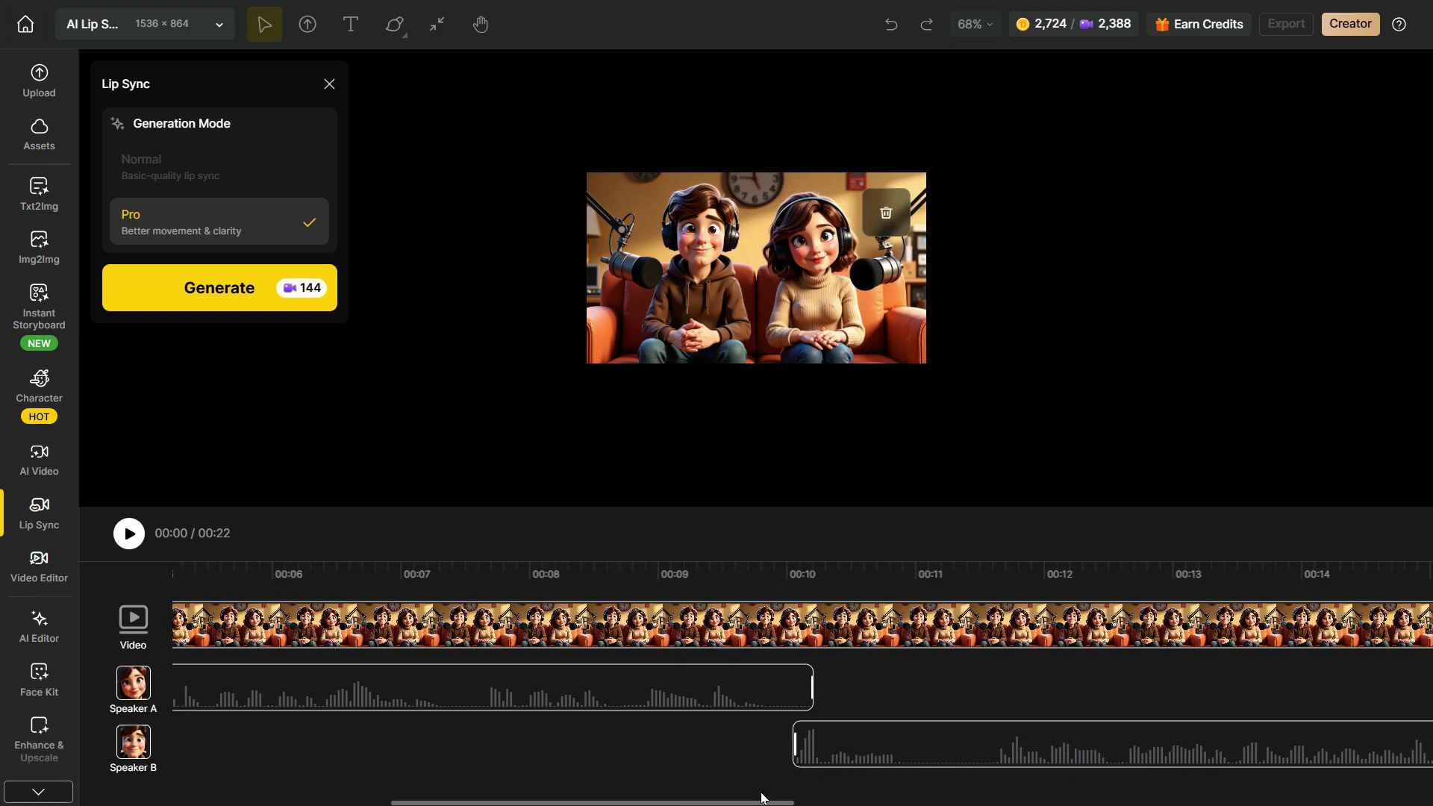
drag(744, 801, 451, 799)
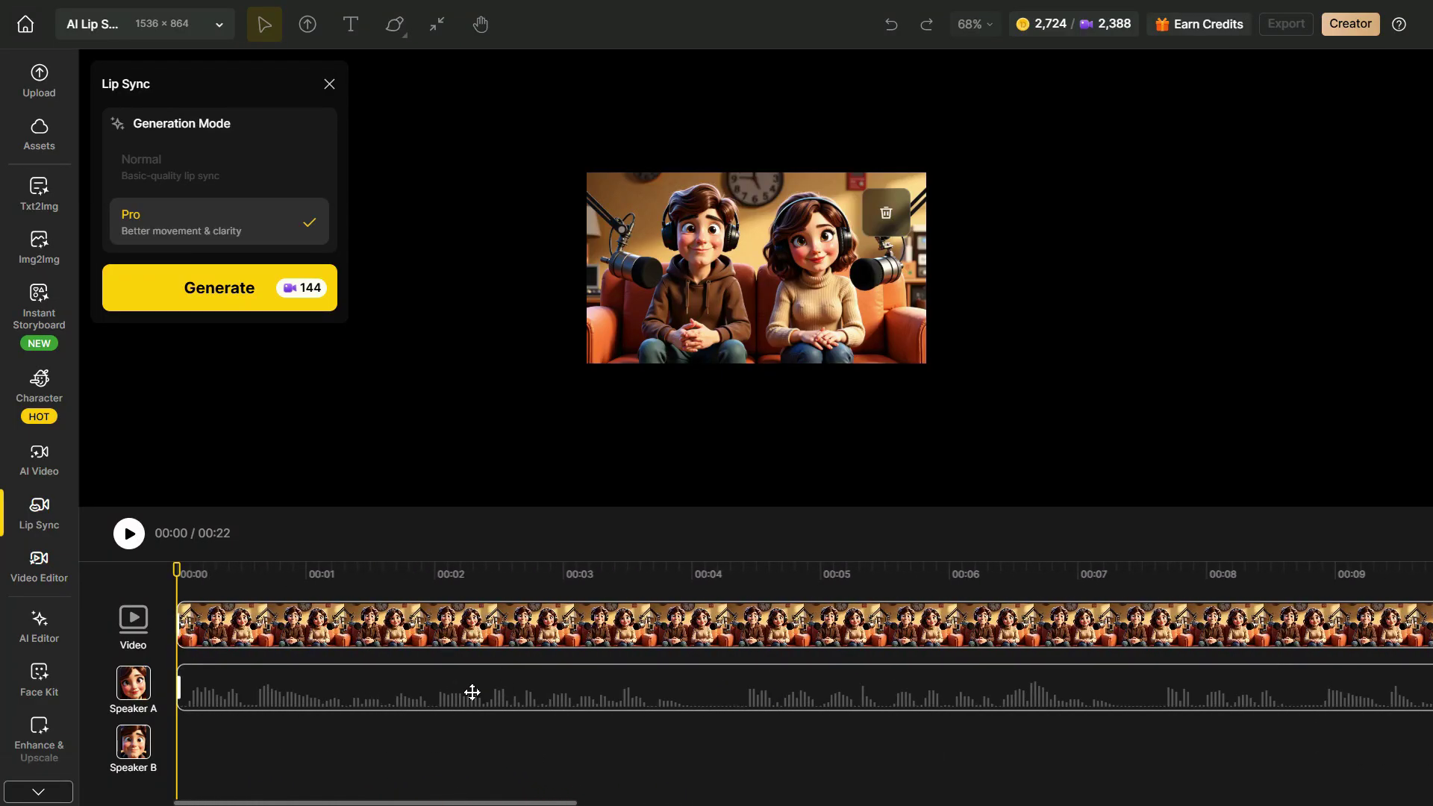
Generate the 720P lip-synced video of both podcast hosts.
click(227, 299)
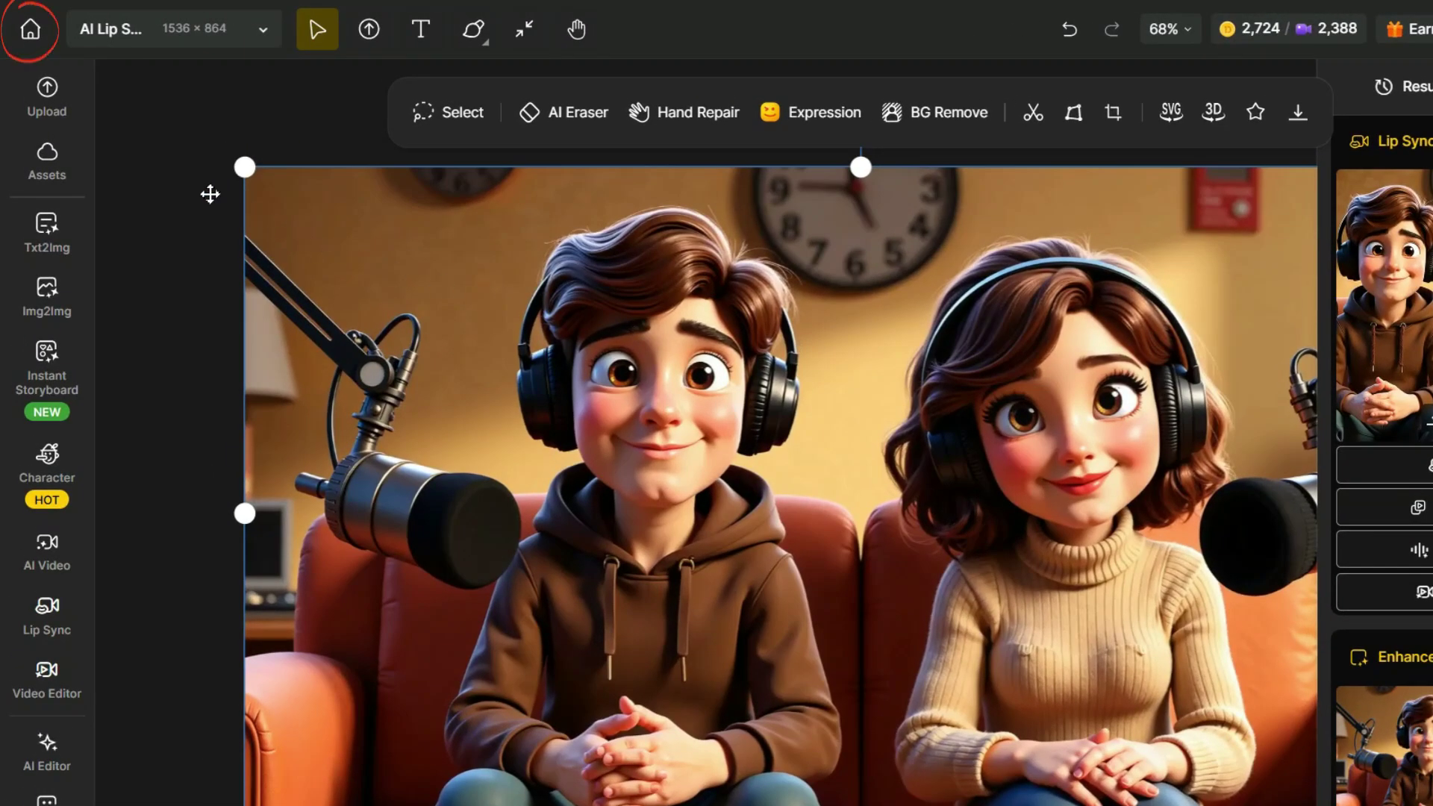
Create a 16:9 (1536 × 864) project 'Real Characters' and upload the café couple photo.
click(32, 31)
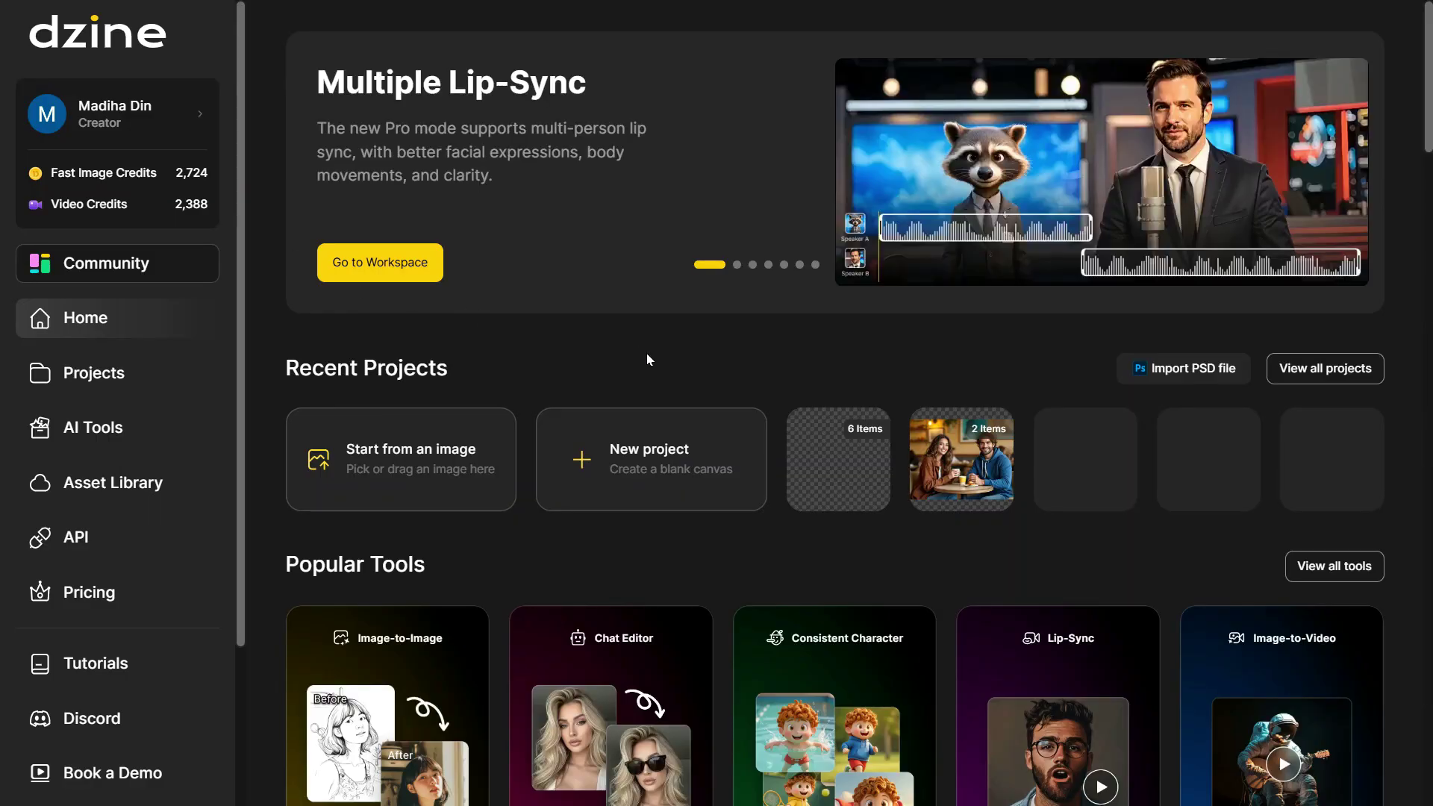
click(649, 464)
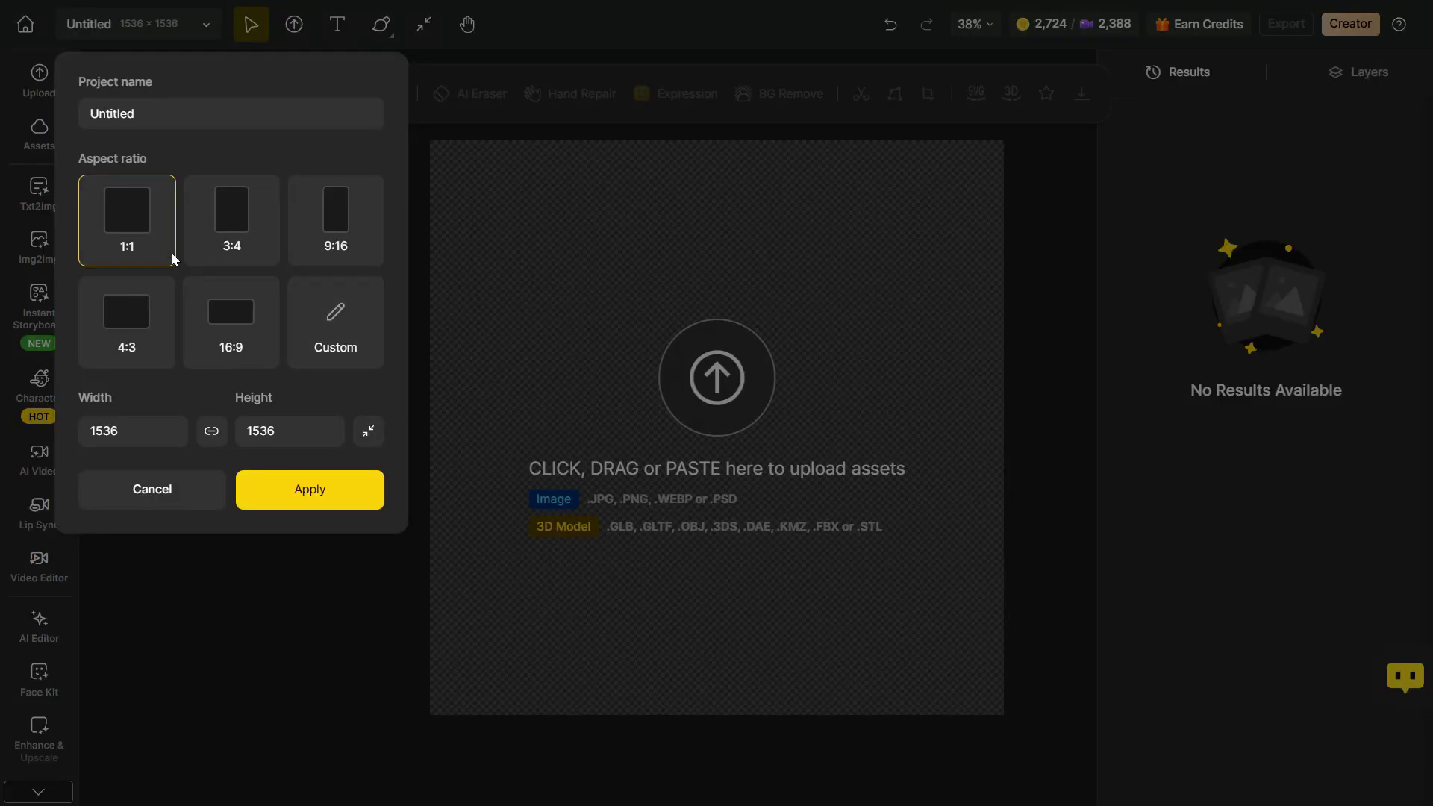
click(237, 354)
text(Real Characters)
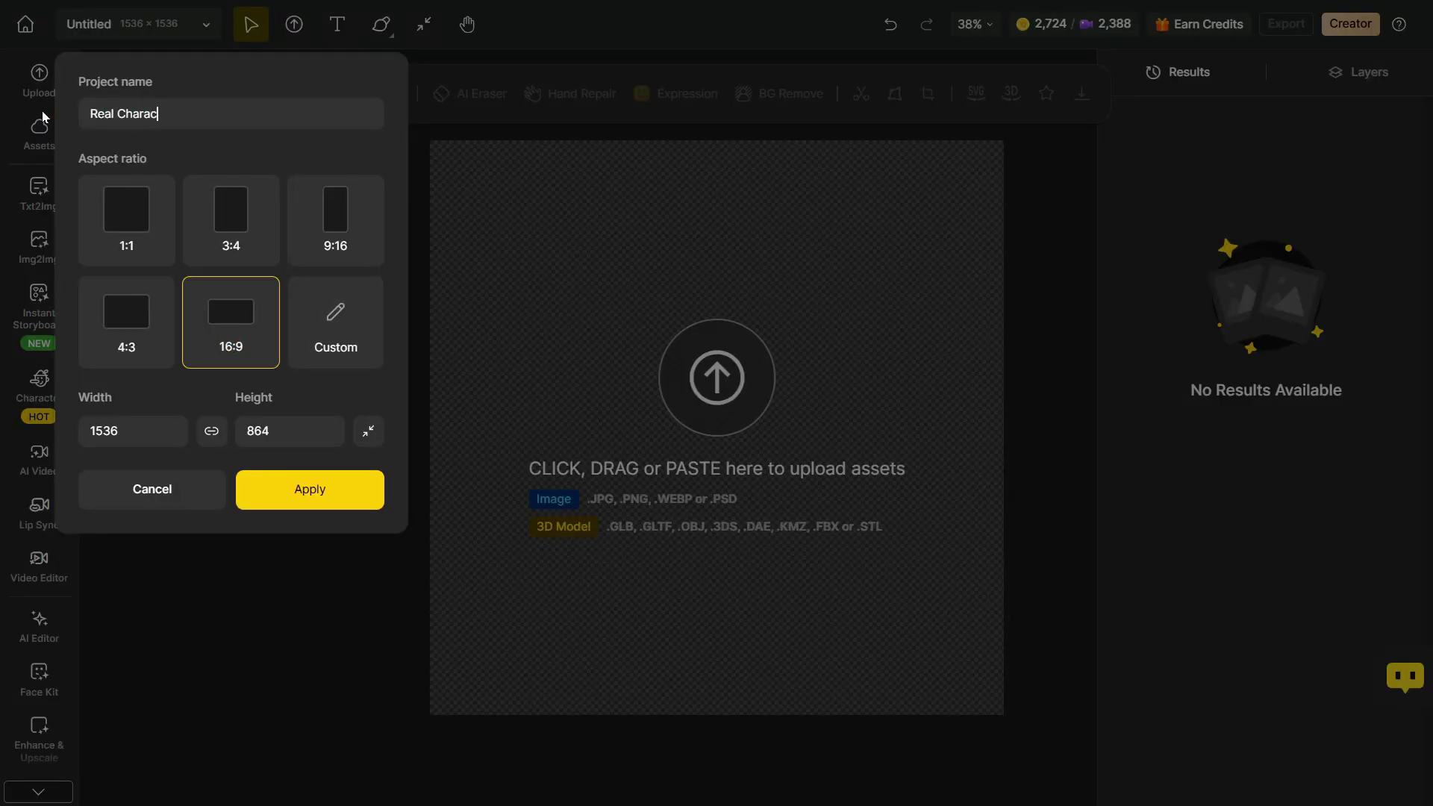
click(310, 487)
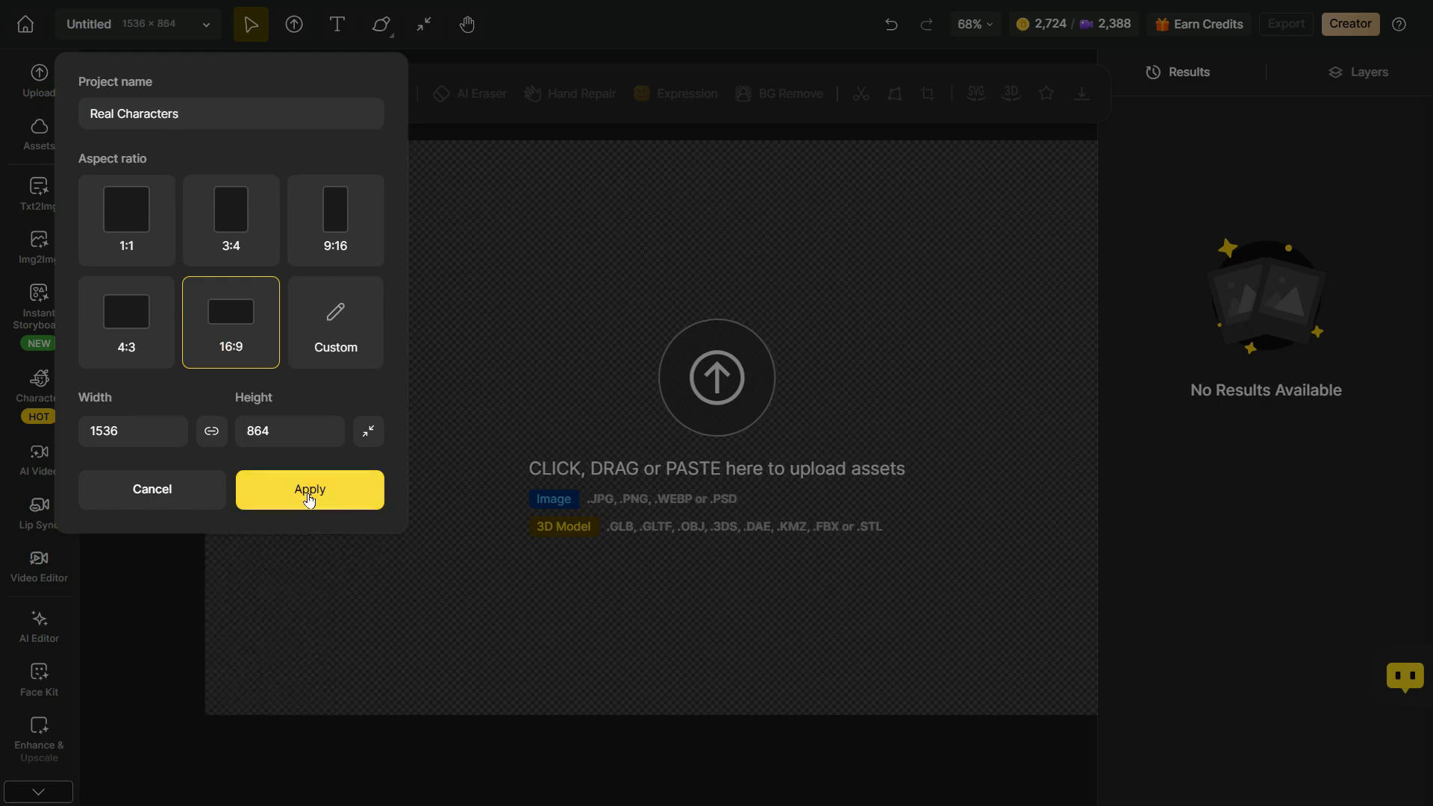
click(686, 457)
double_click(287, 227)
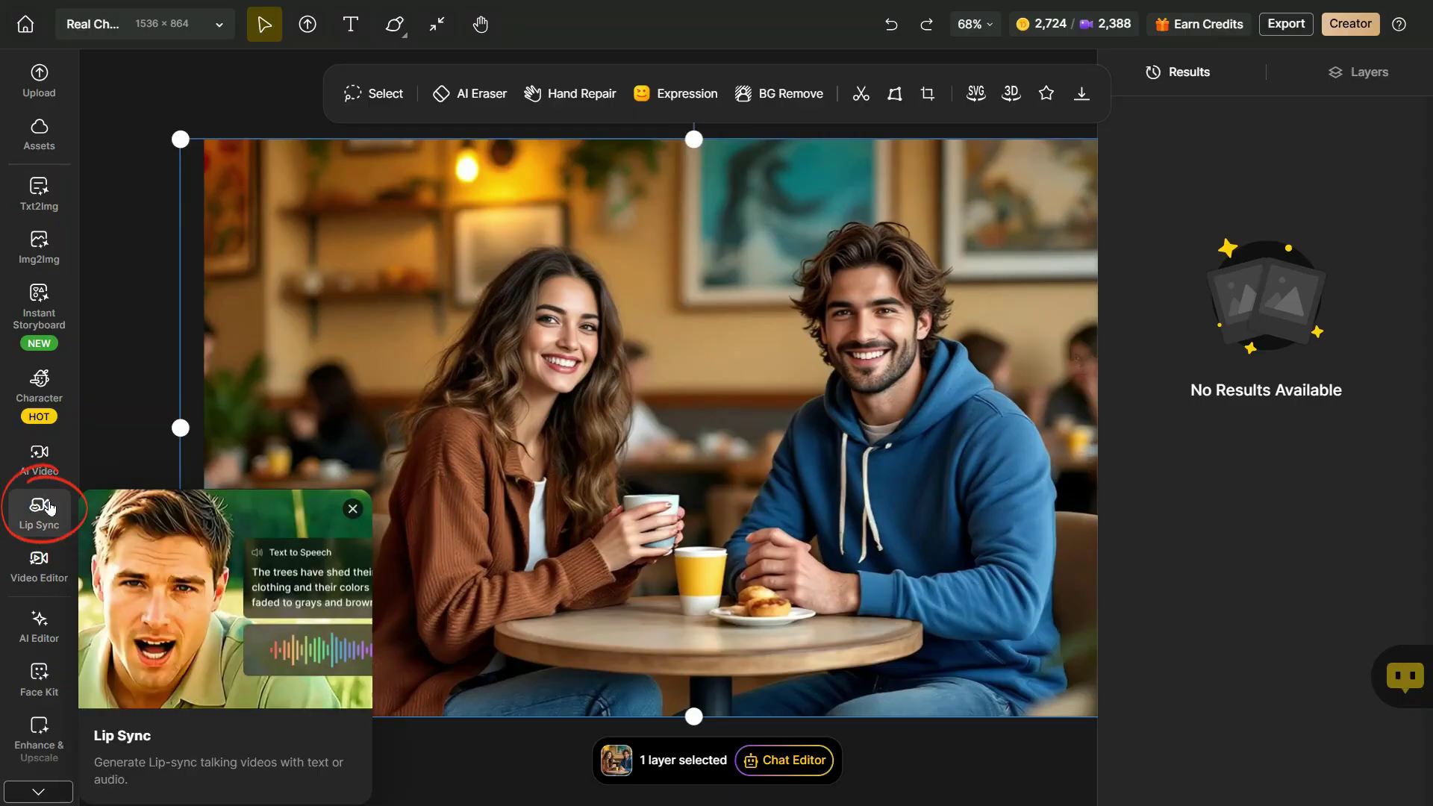
Start Lip Sync on the canvas café photo with the woman and man as Speakers A and B.
click(47, 510)
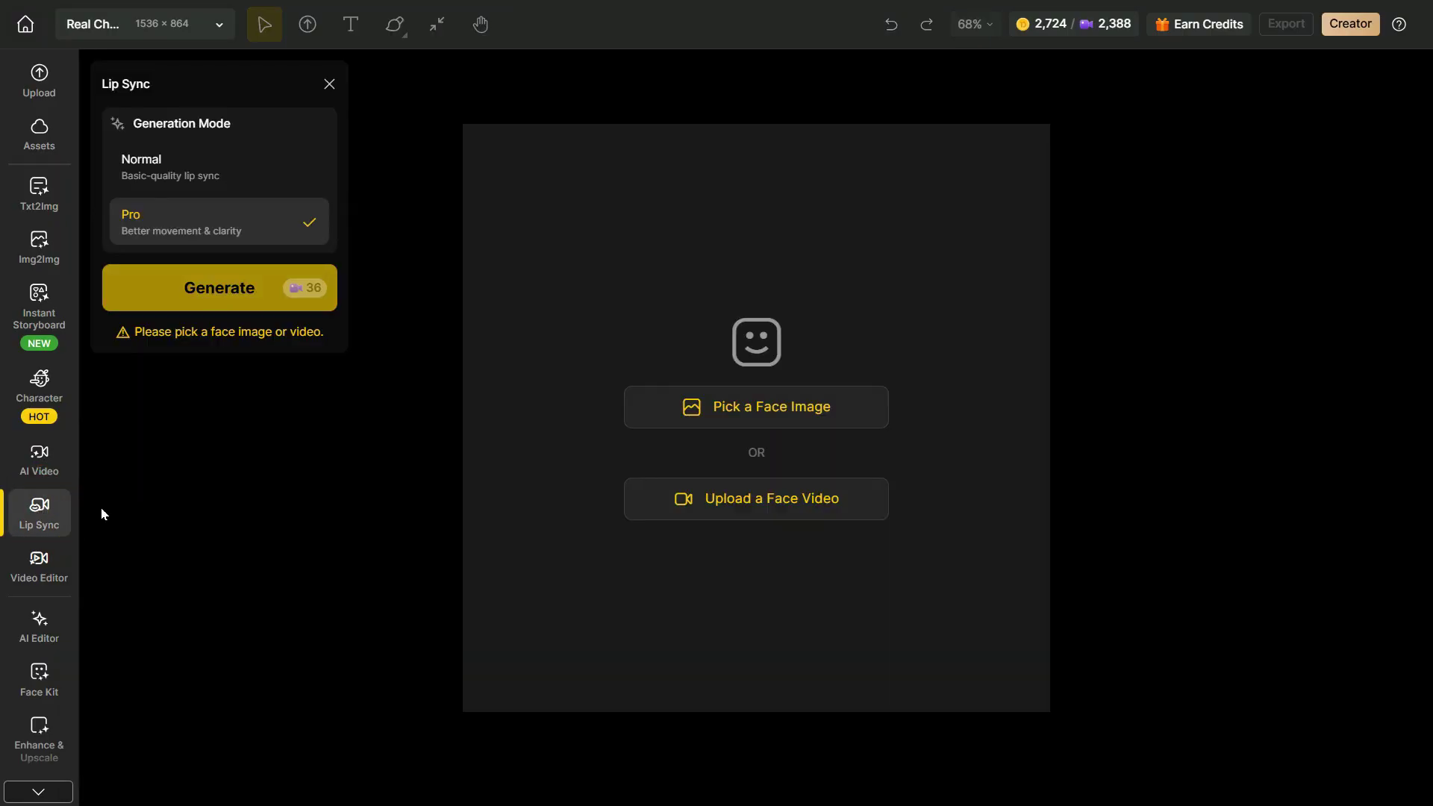
click(778, 409)
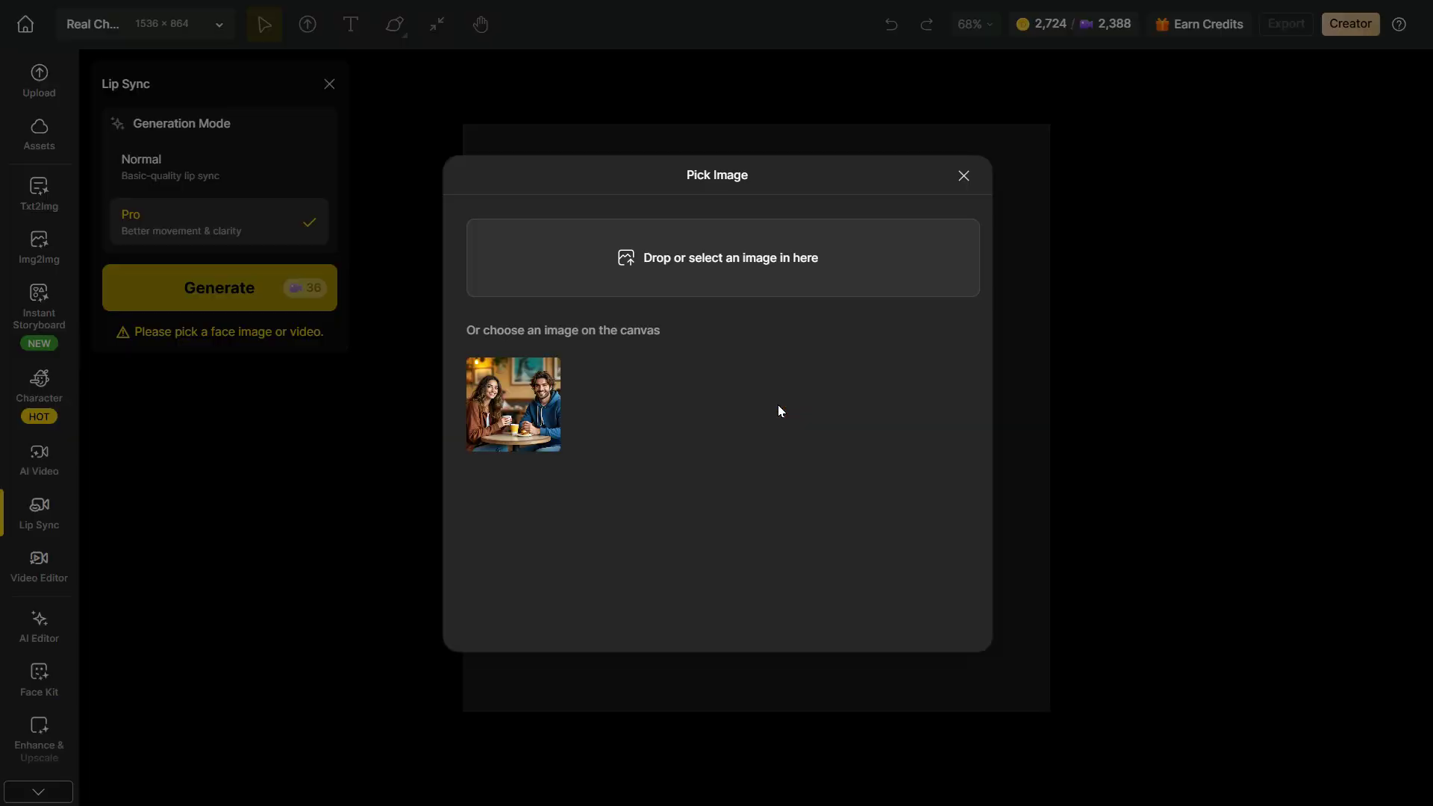
click(524, 393)
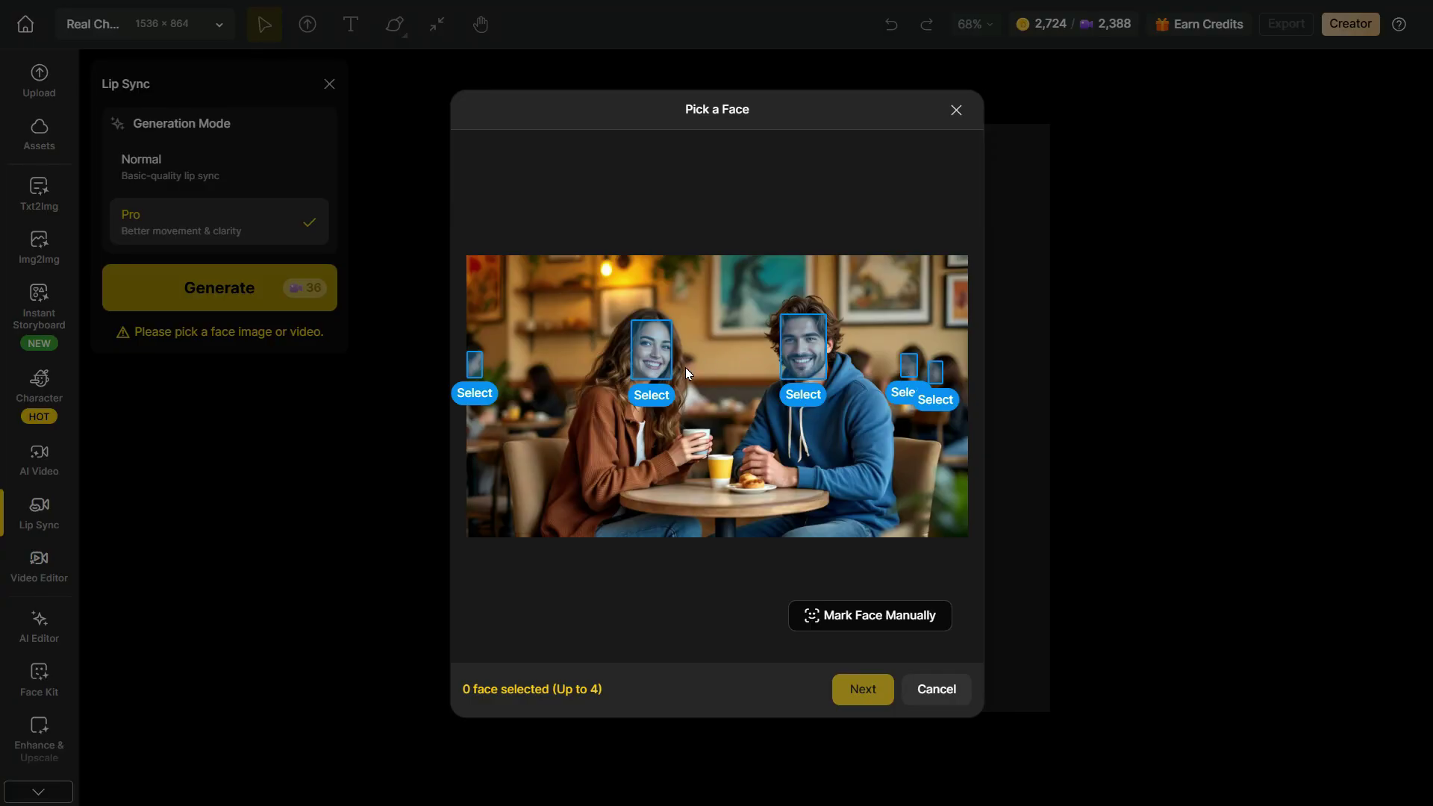
click(650, 354)
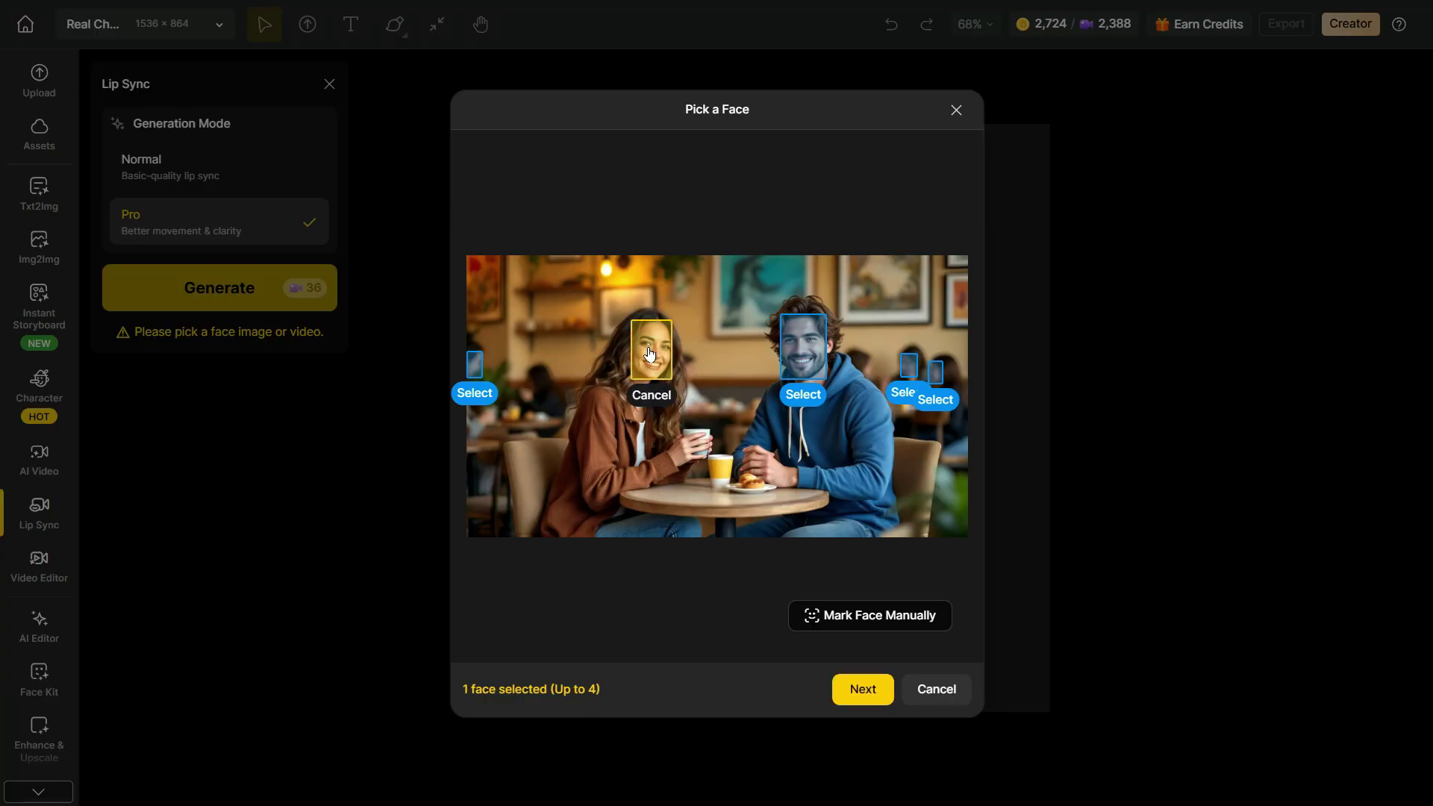
click(814, 364)
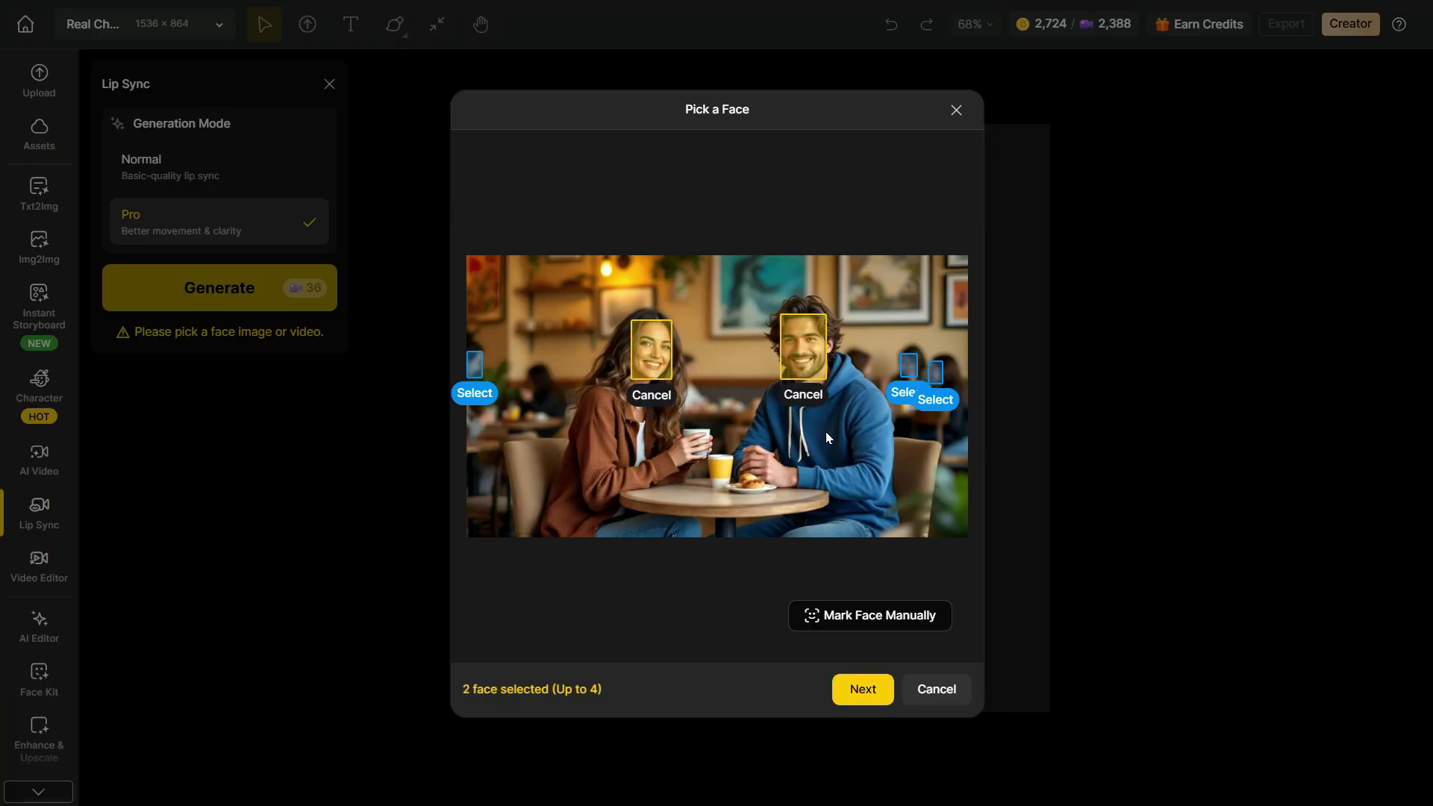
click(860, 691)
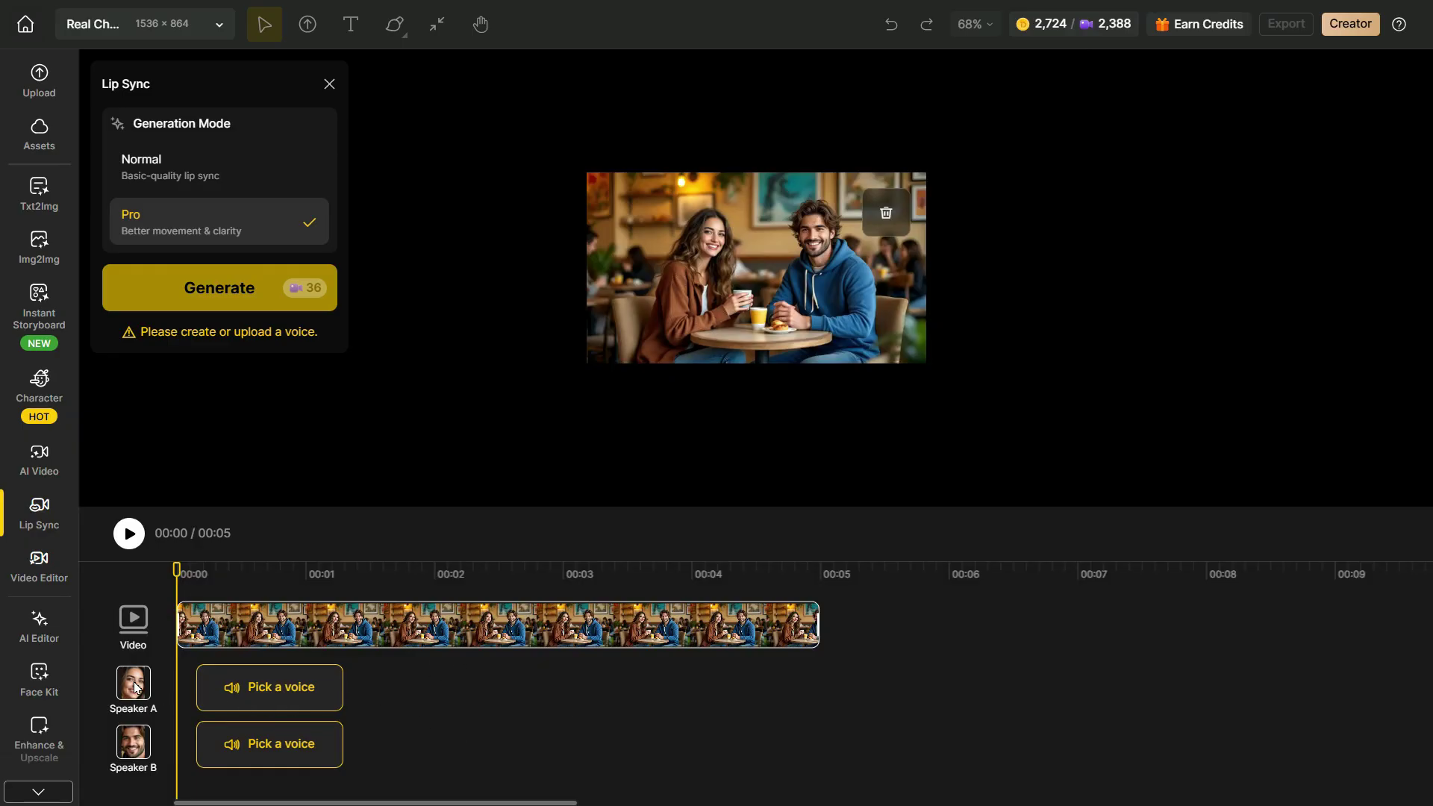
Upload the Female audio file as the woman's voice.
click(250, 688)
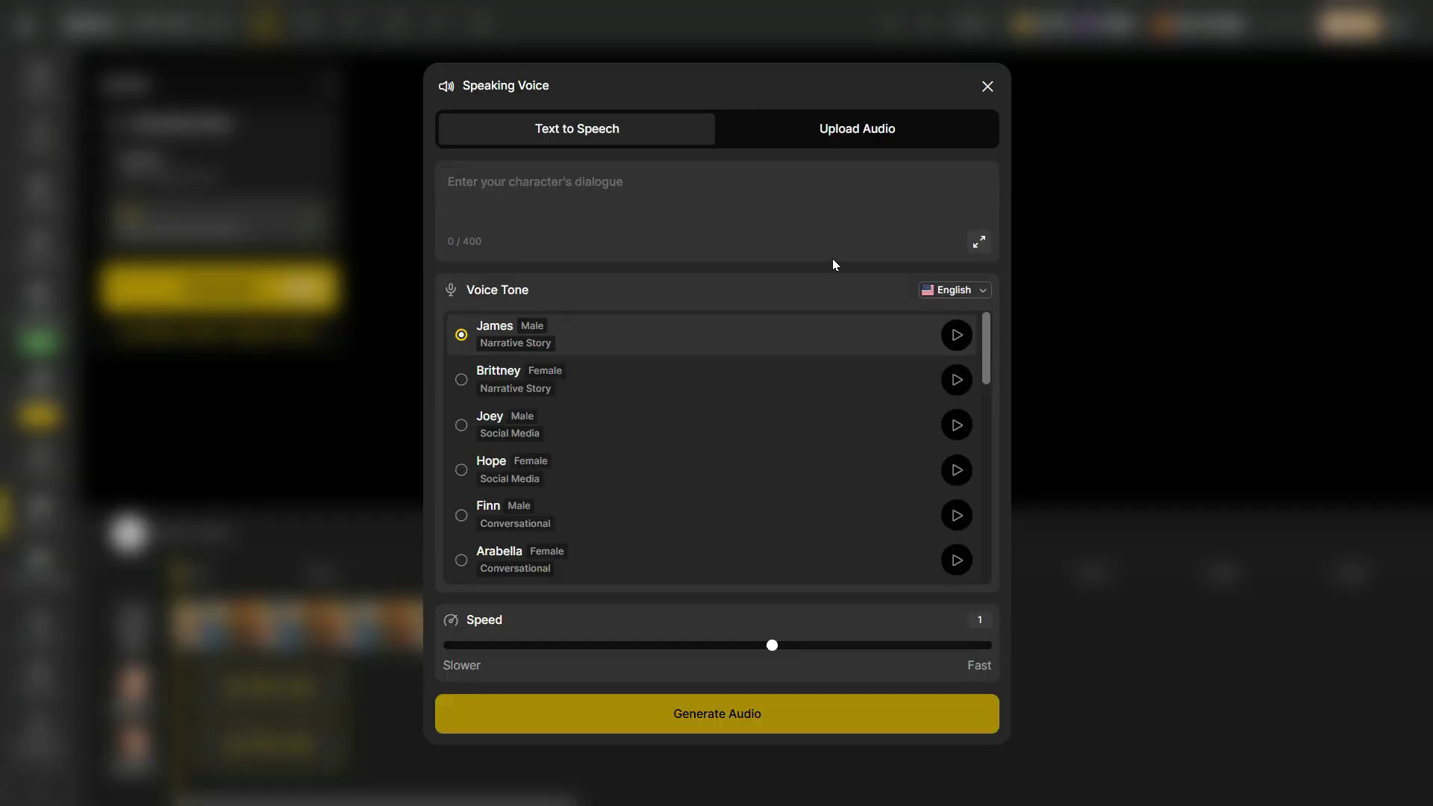
click(870, 134)
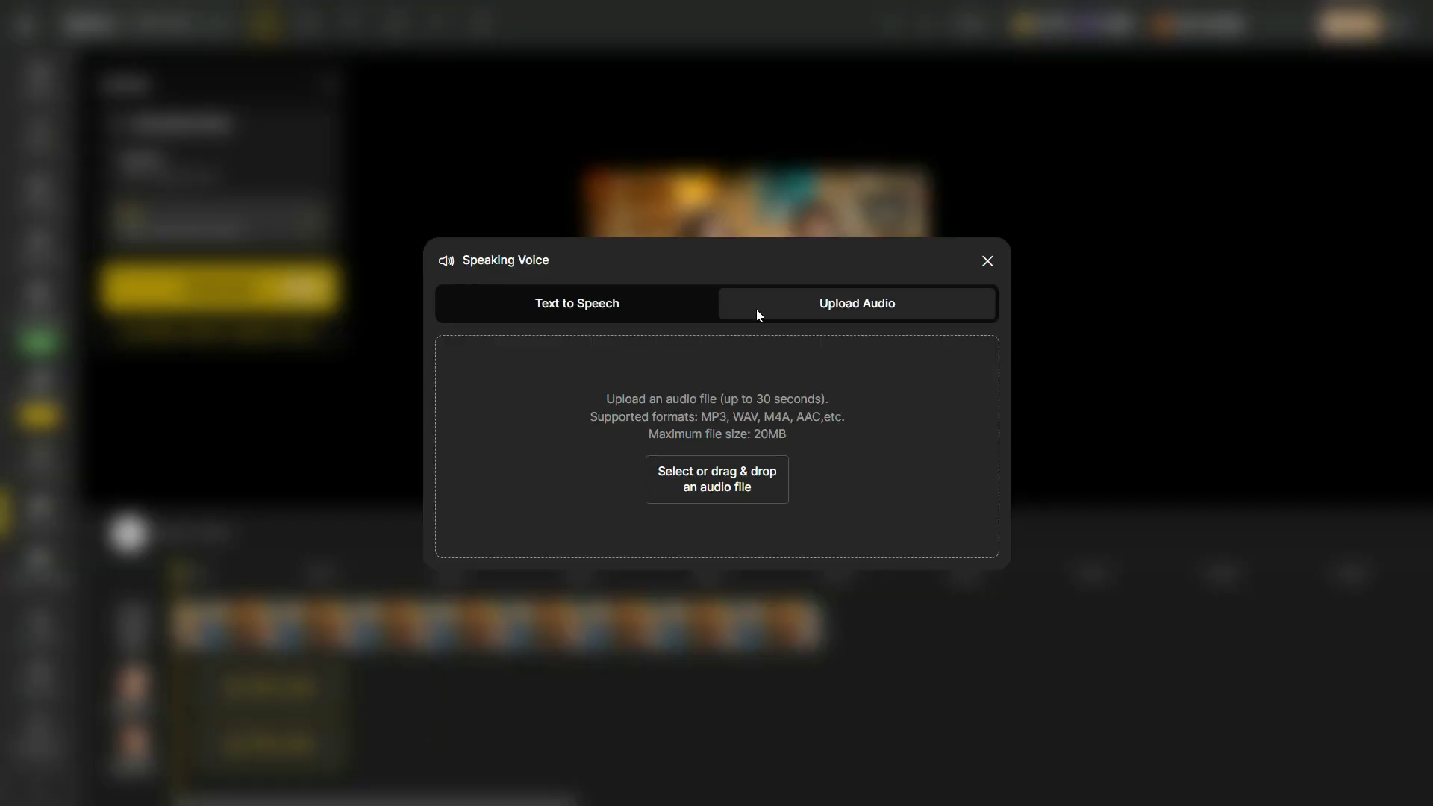
click(714, 481)
click(294, 258)
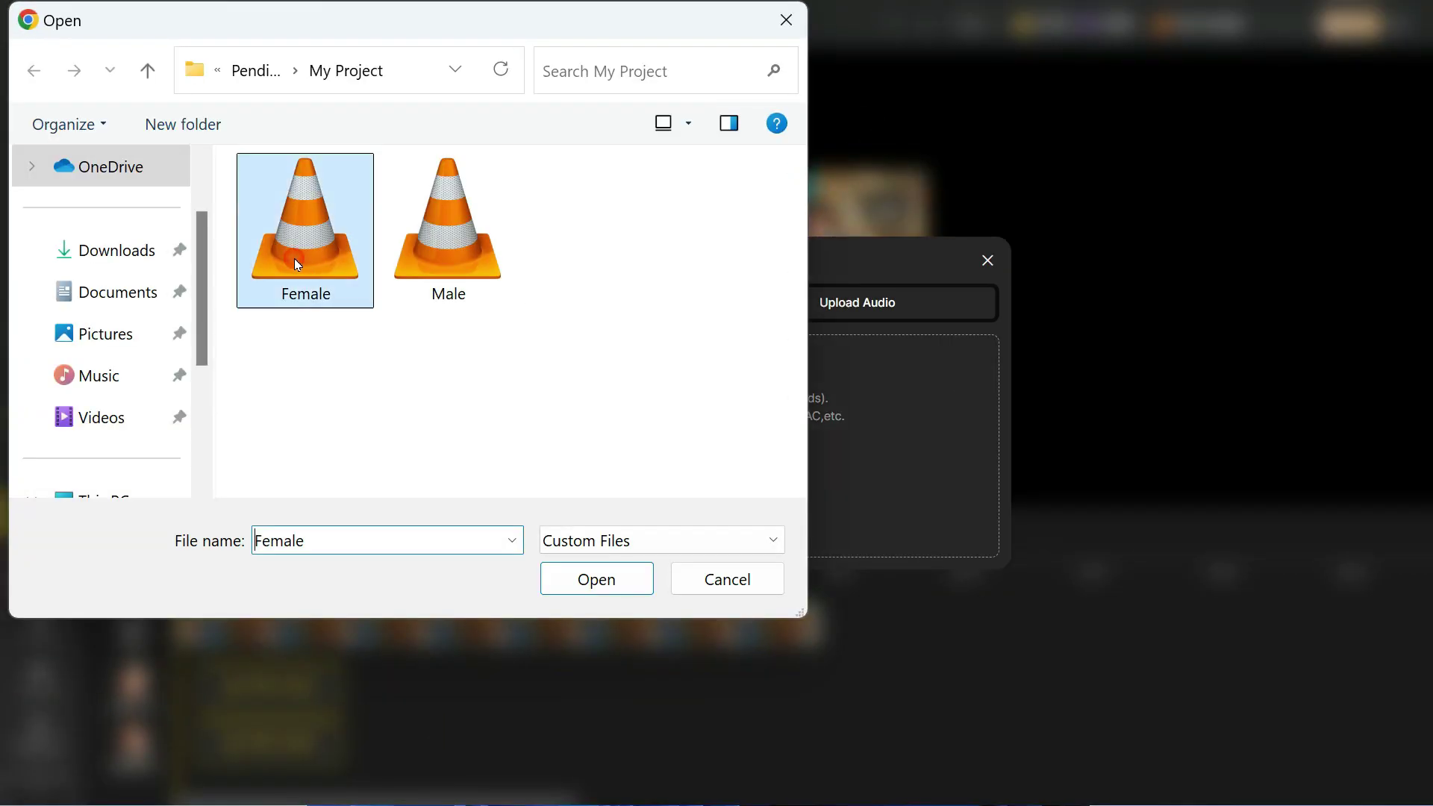
double_click(294, 258)
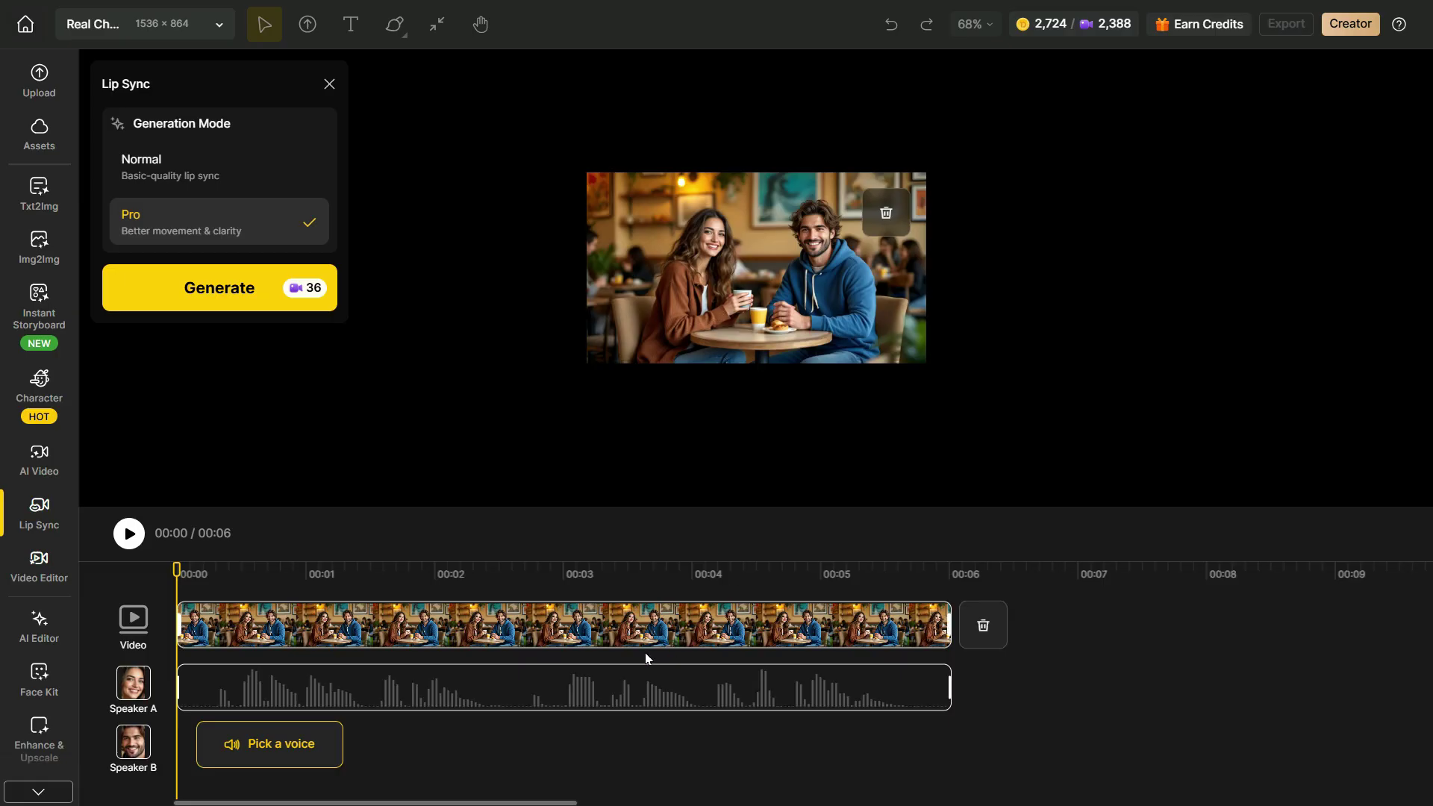
Upload the Male audio file as the man's voice.
click(280, 745)
click(856, 131)
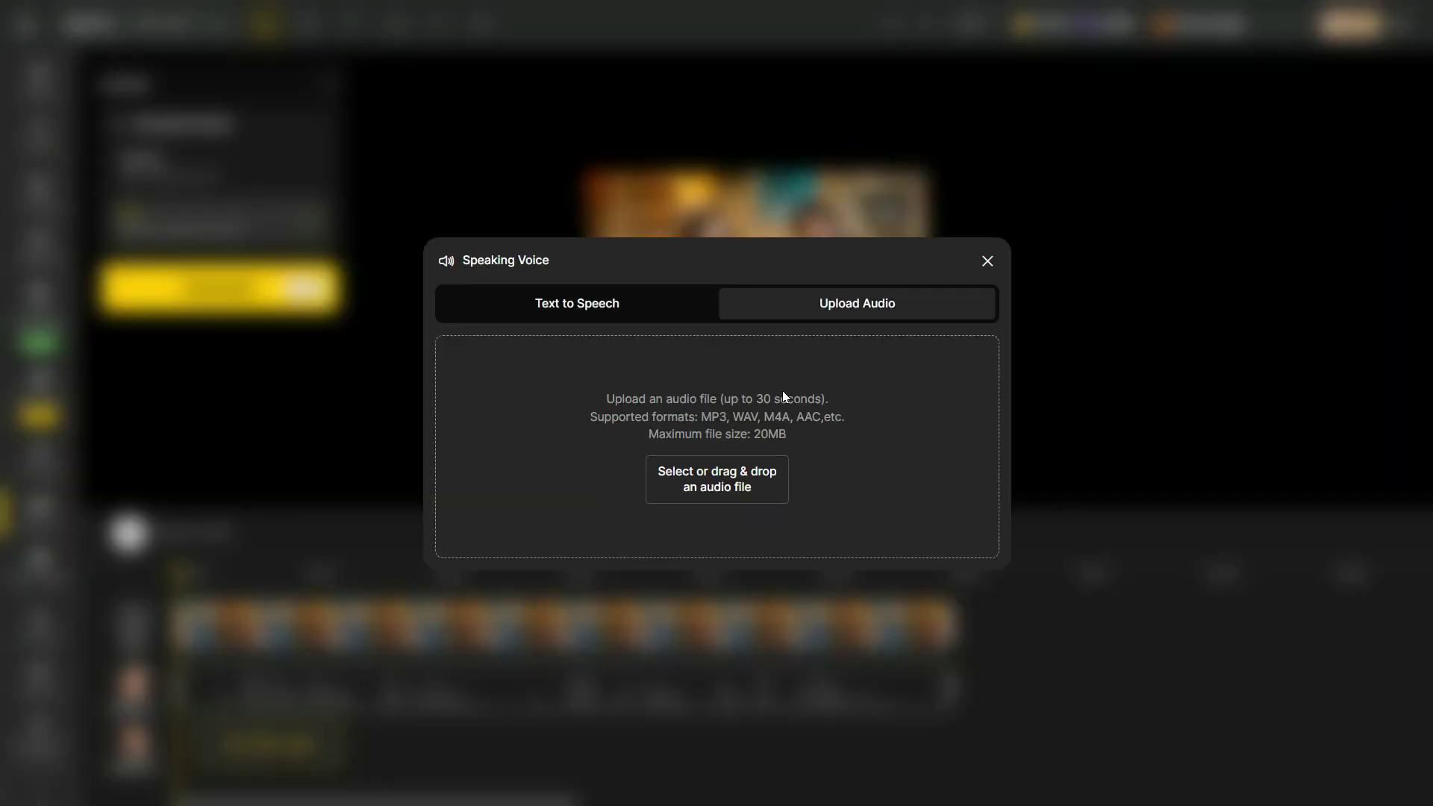
click(731, 463)
click(464, 235)
double_click(465, 235)
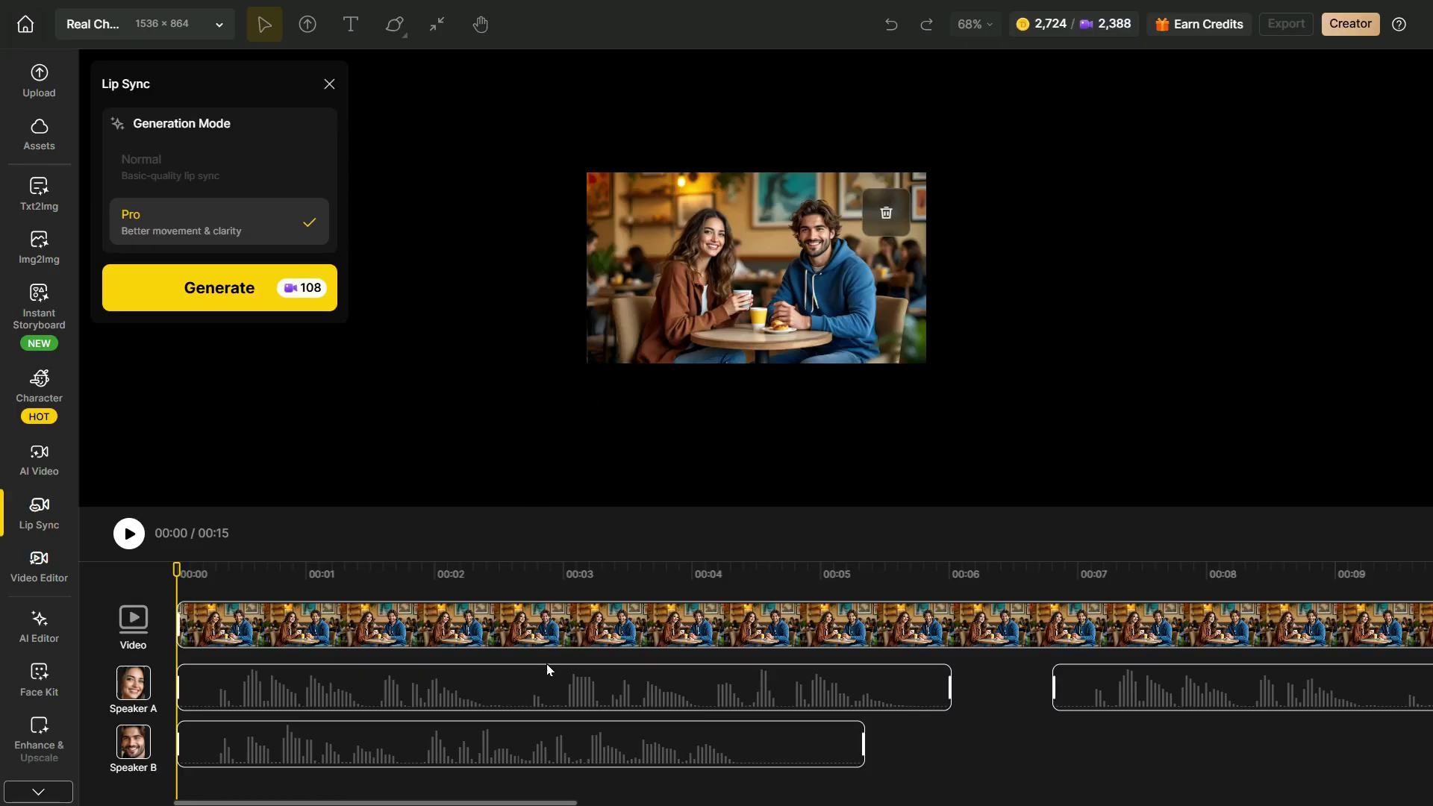
Shift the man's clips to start near 00:03.7, then generate and play the café lip-sync video.
drag(448, 759, 911, 758)
drag(560, 803, 845, 802)
drag(848, 751, 873, 761)
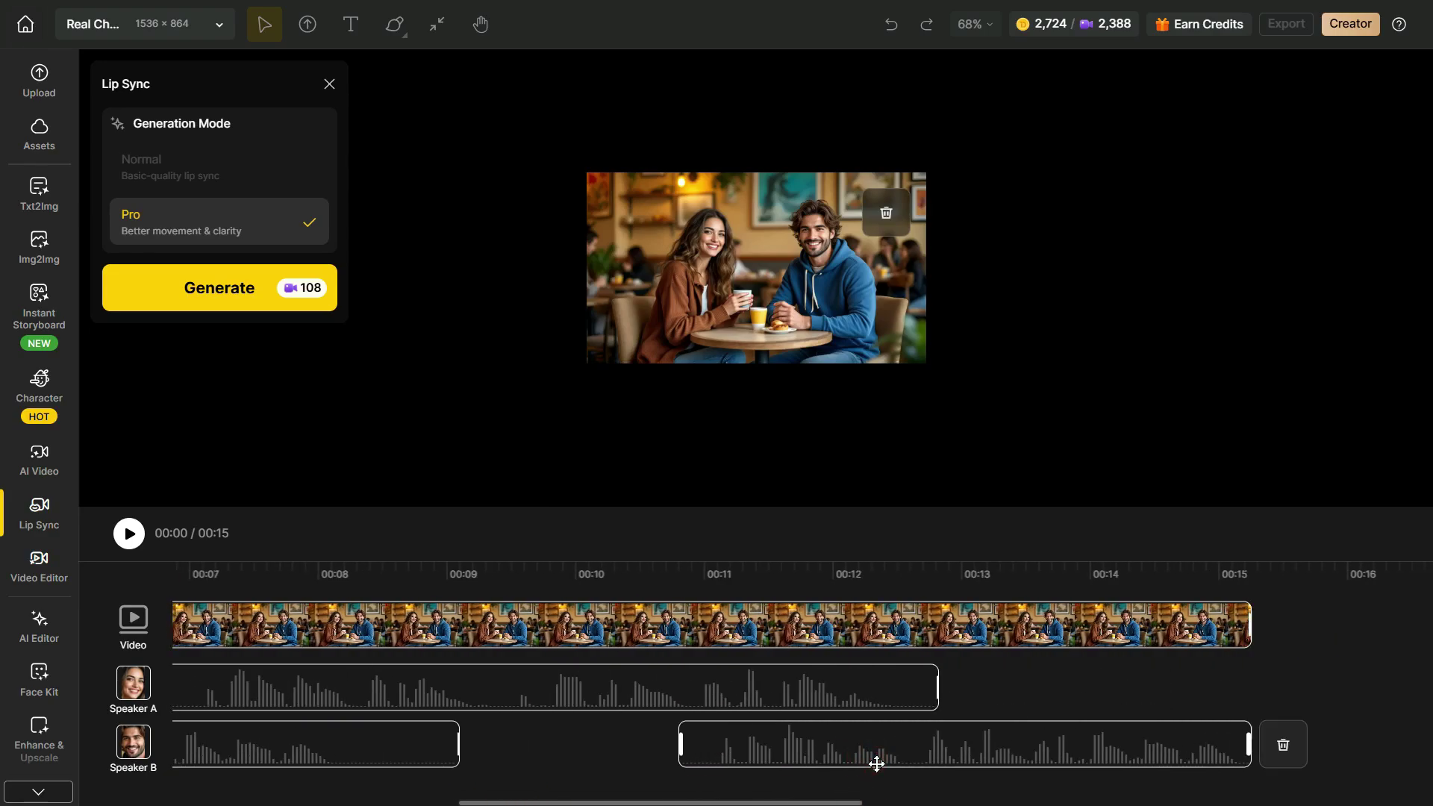
drag(724, 804, 440, 804)
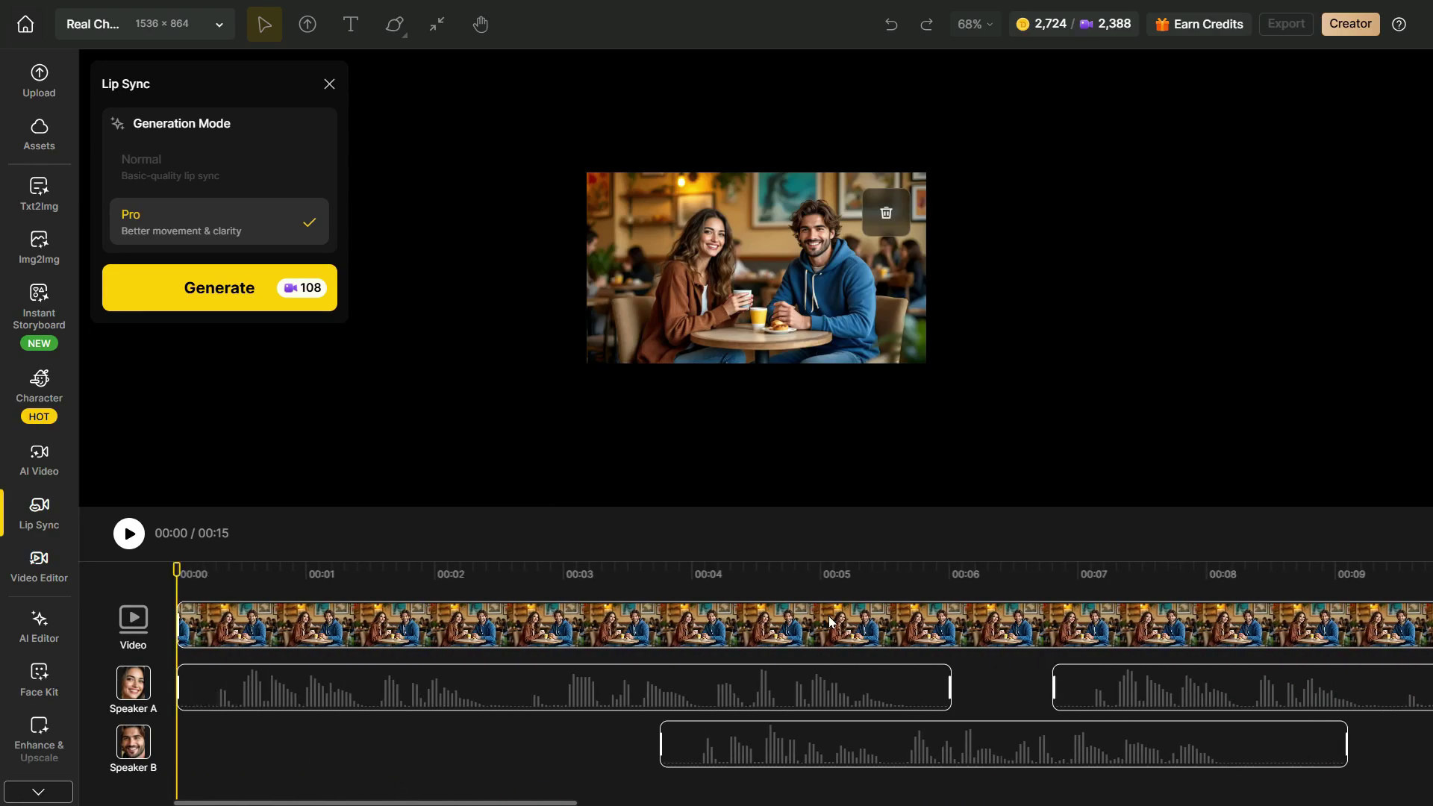
click(222, 293)
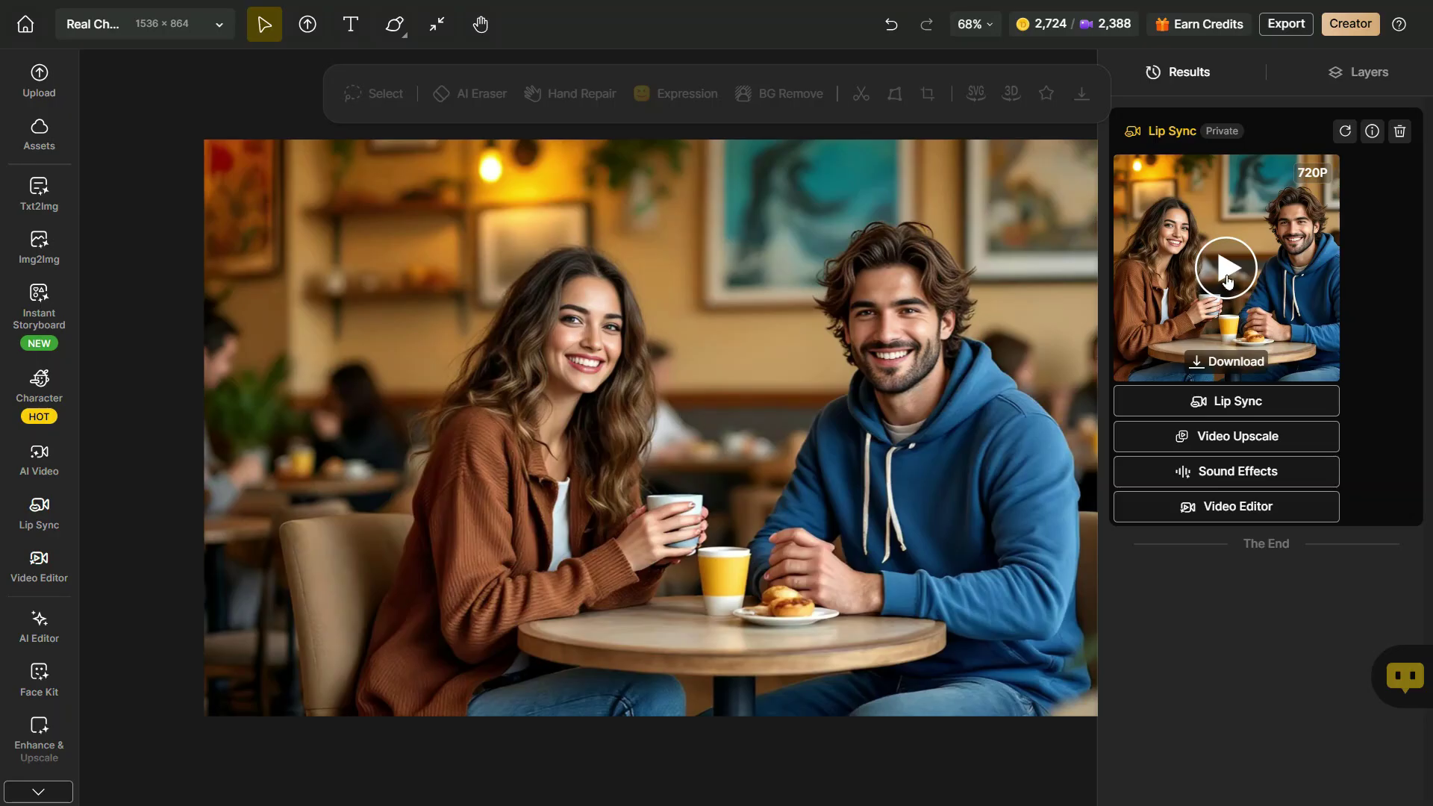
click(1234, 269)
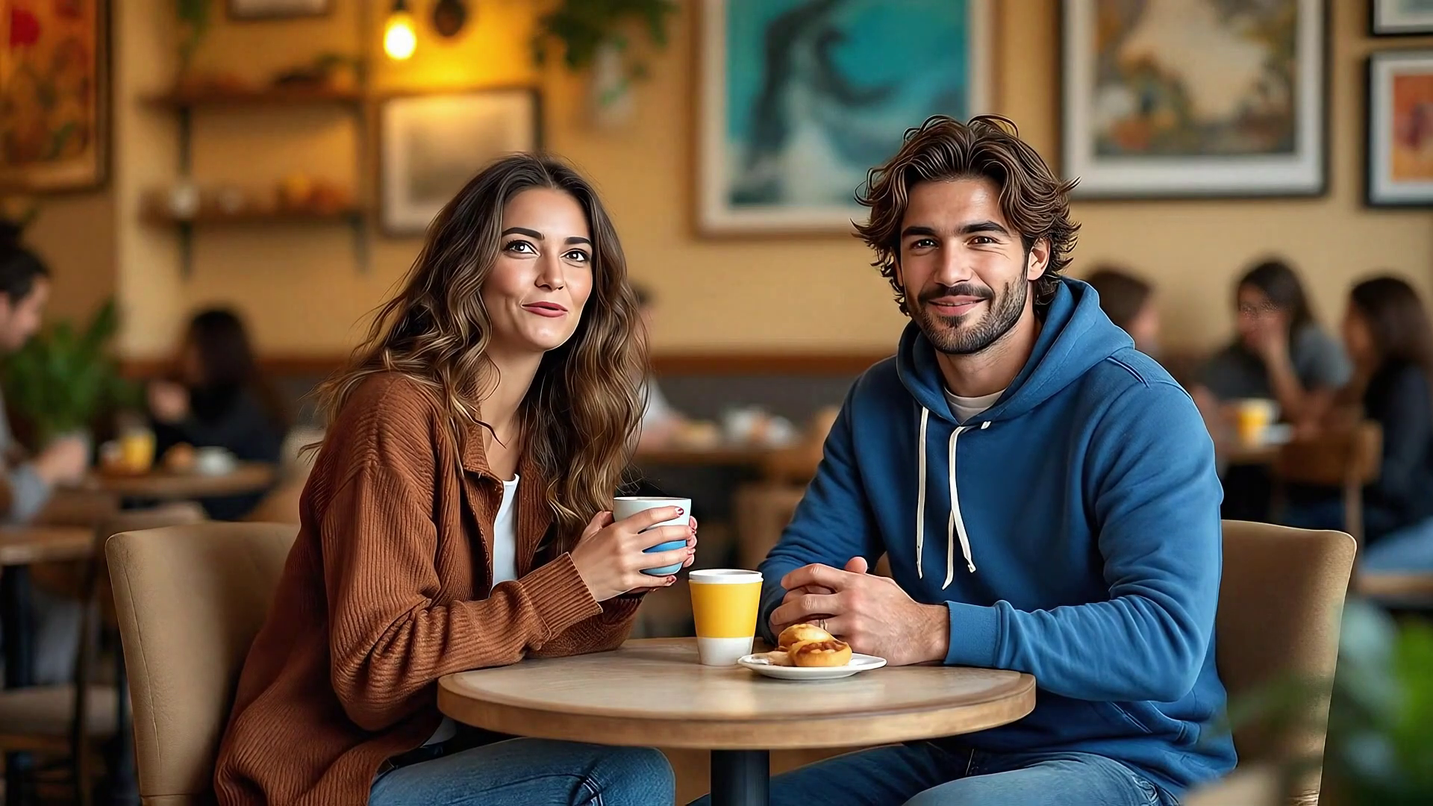